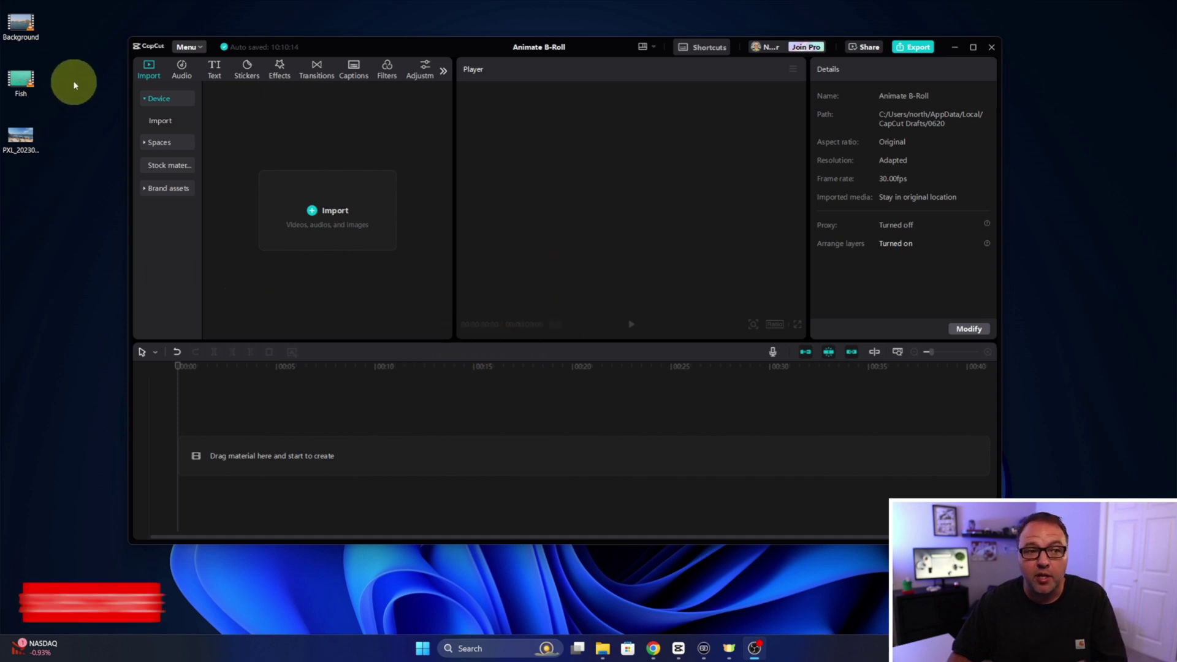
- Preview the Background and Fish videos and the beach photo from the desktop
double_click(21, 28)
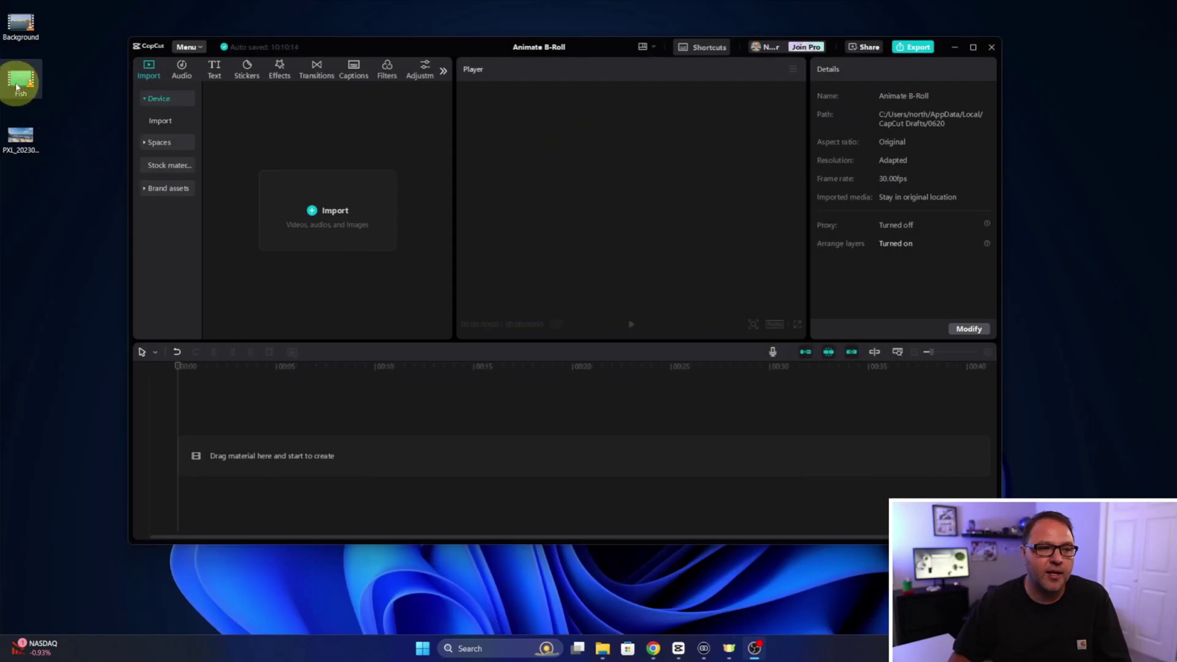
double_click(18, 85)
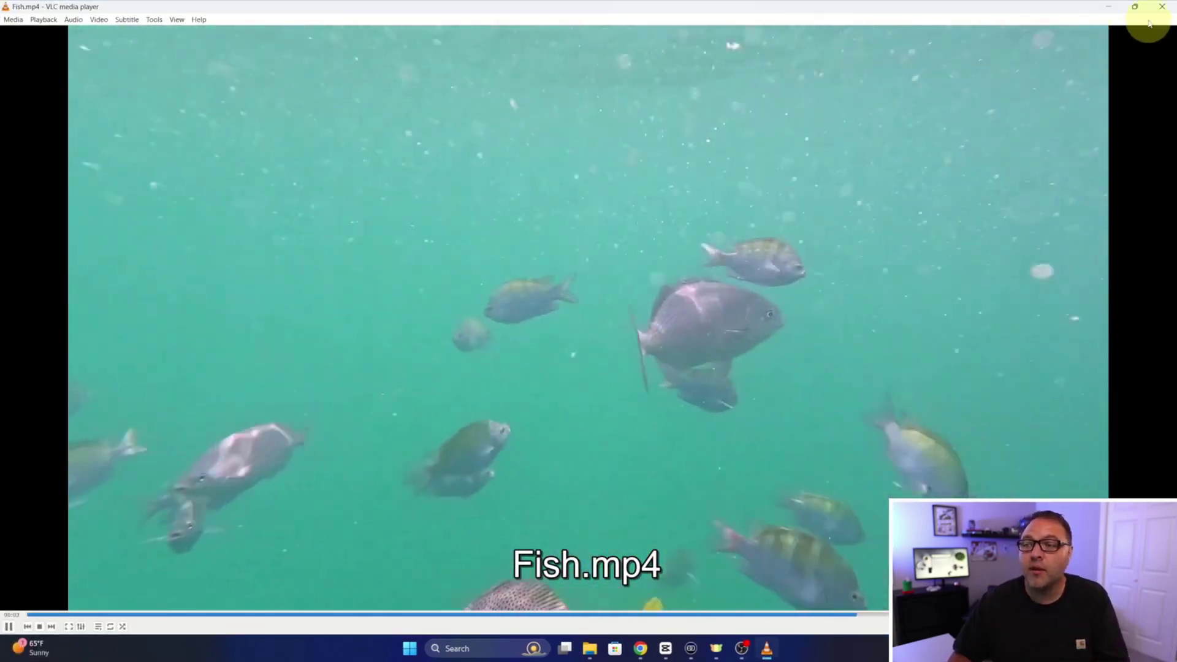
click(1161, 6)
double_click(24, 154)
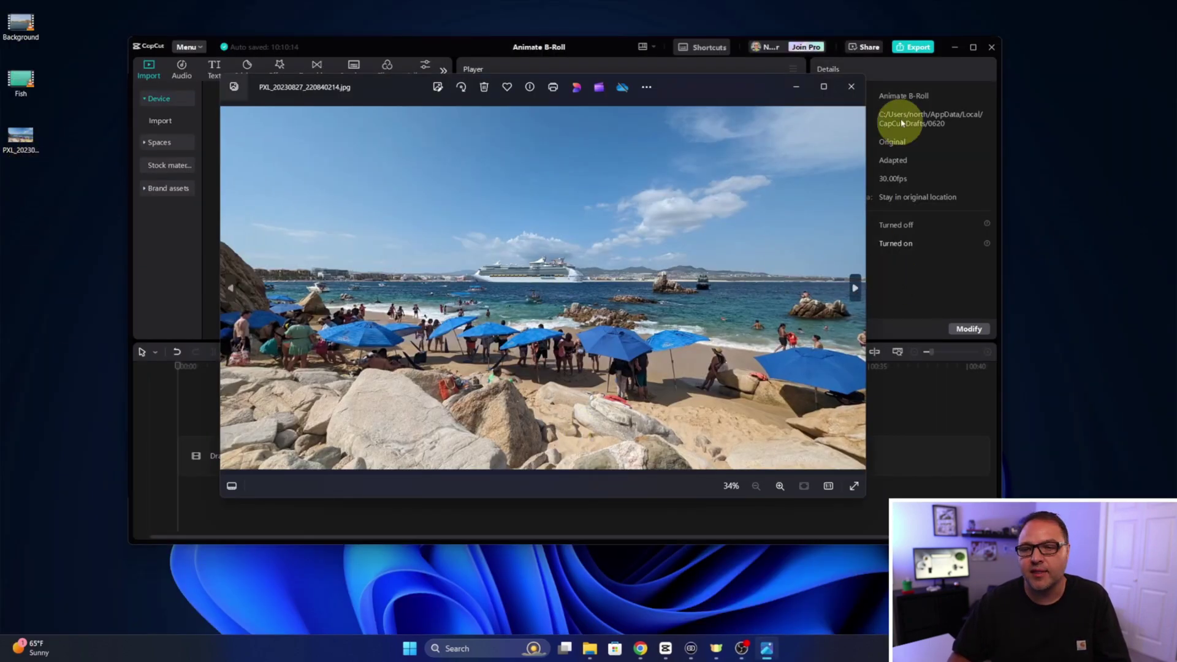
click(850, 87)
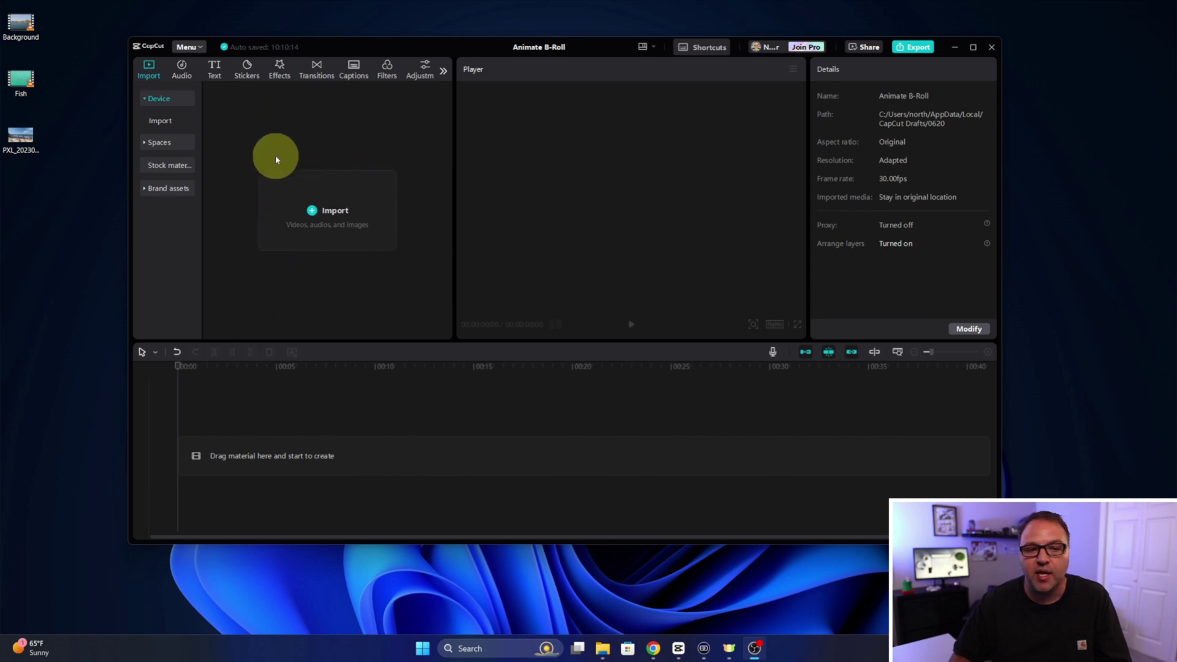
- Import Background.mp4, Fish.mp4 and the beach photo into CapCut's media panel by dragging them in
click(329, 198)
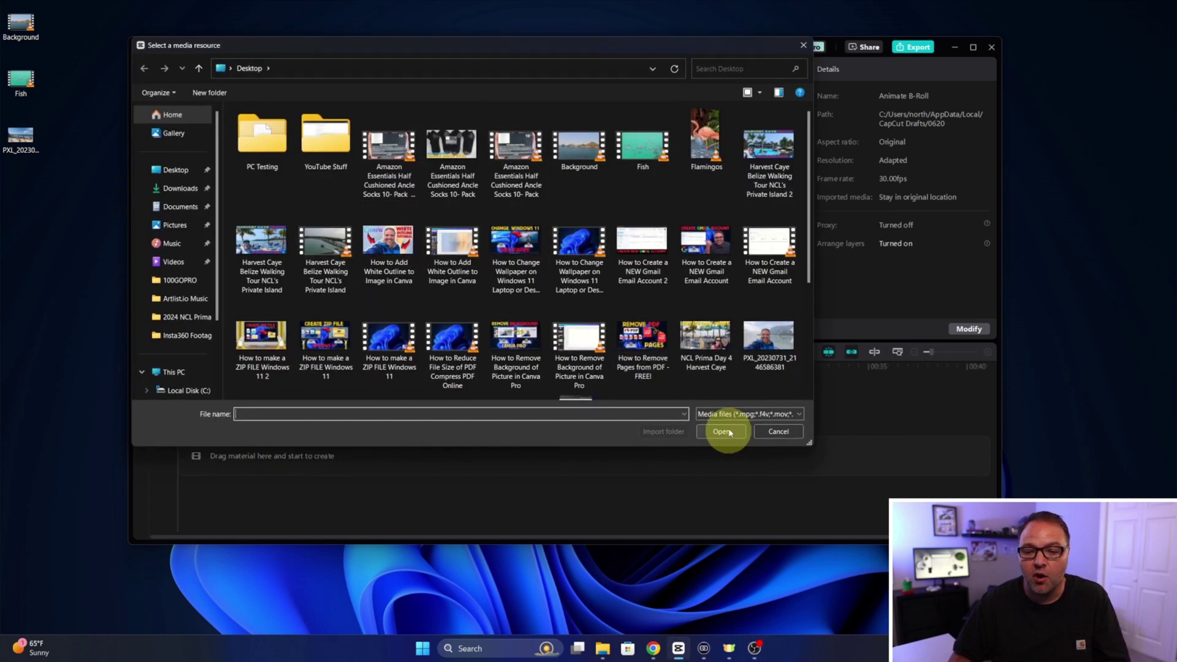
click(803, 45)
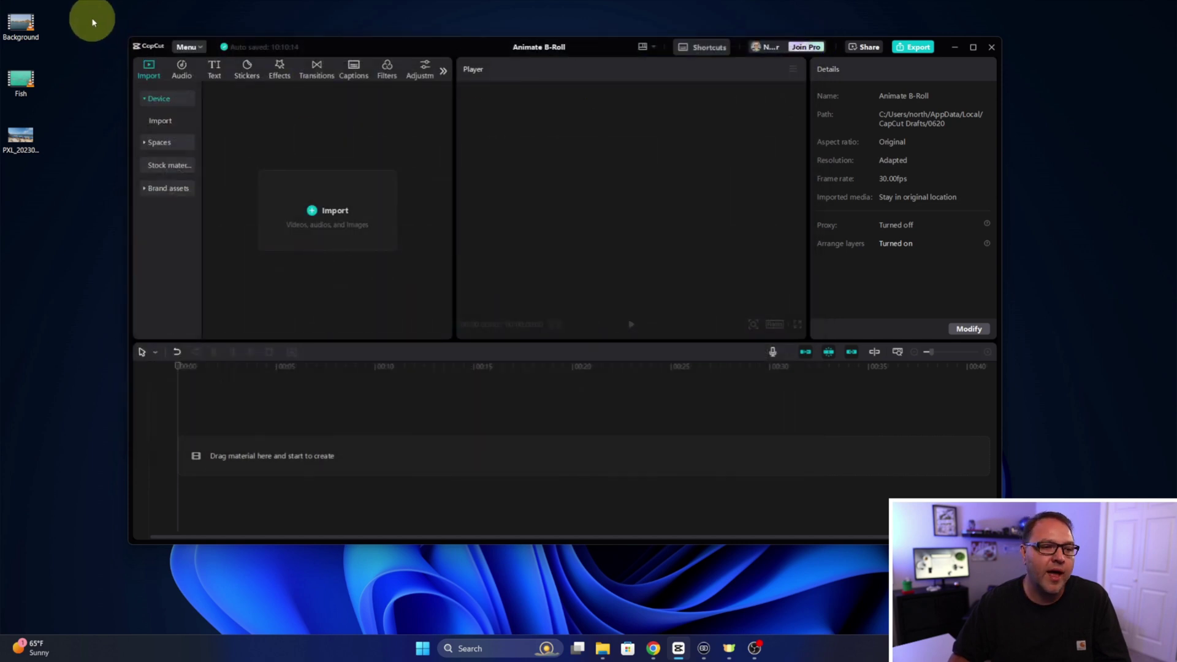
drag(90, 21, 19, 144)
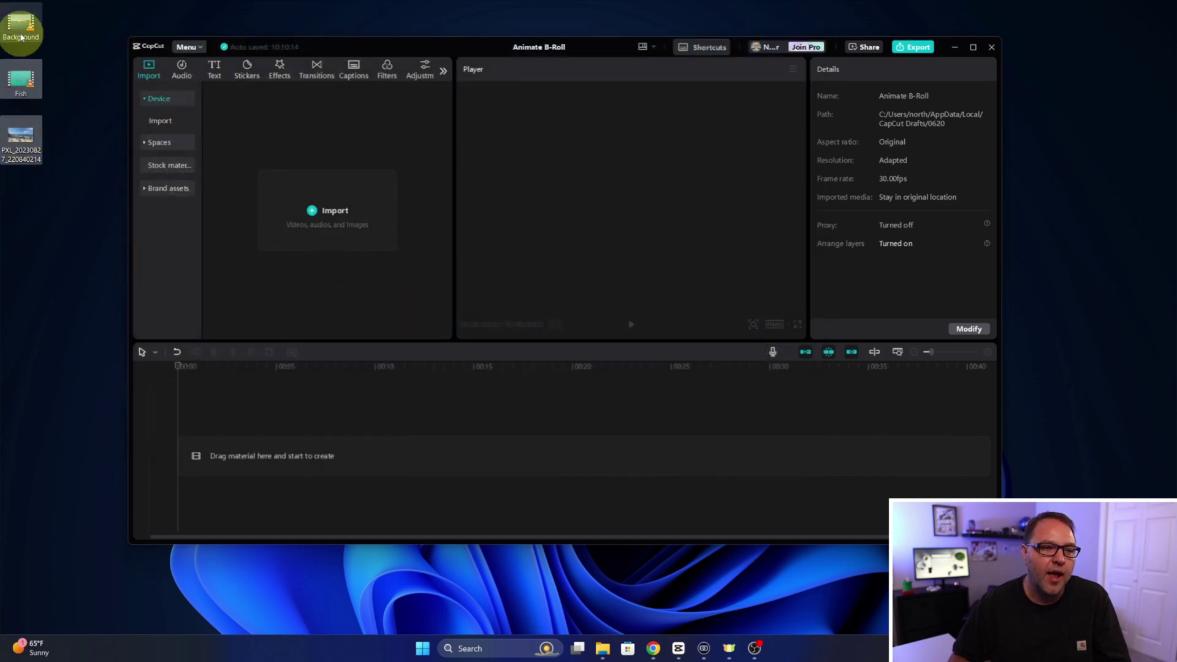
drag(20, 32, 333, 192)
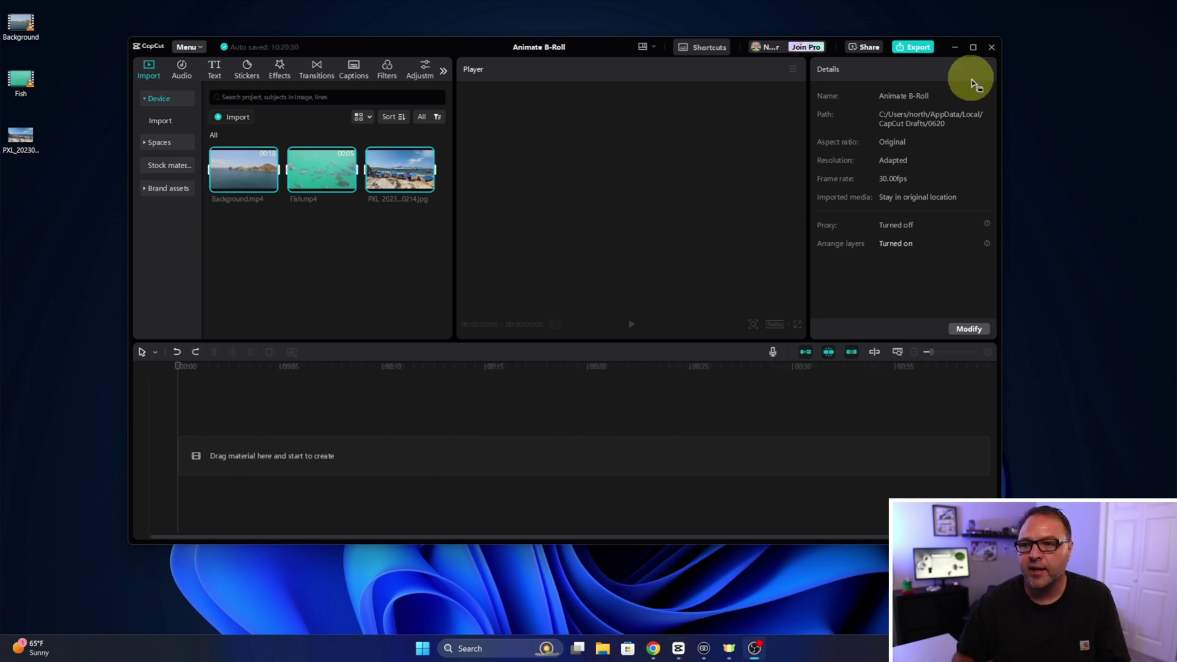
- Maximize CapCut, add Background.mp4 to the timeline as an 18-second clip and play it back
click(973, 49)
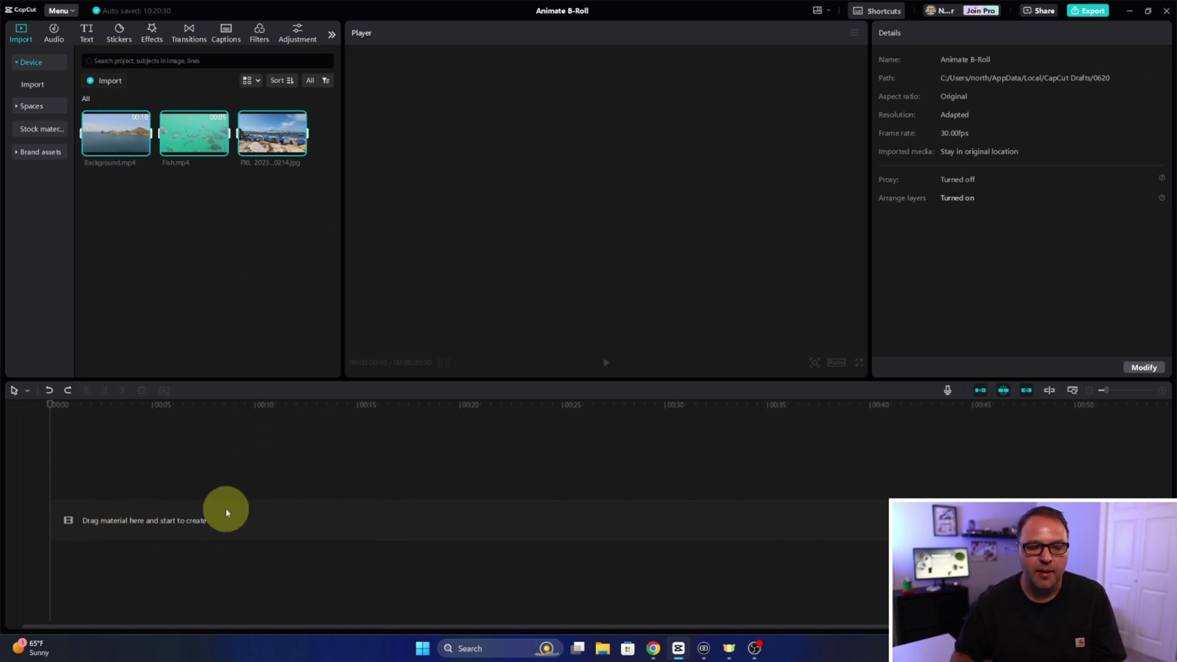
click(199, 236)
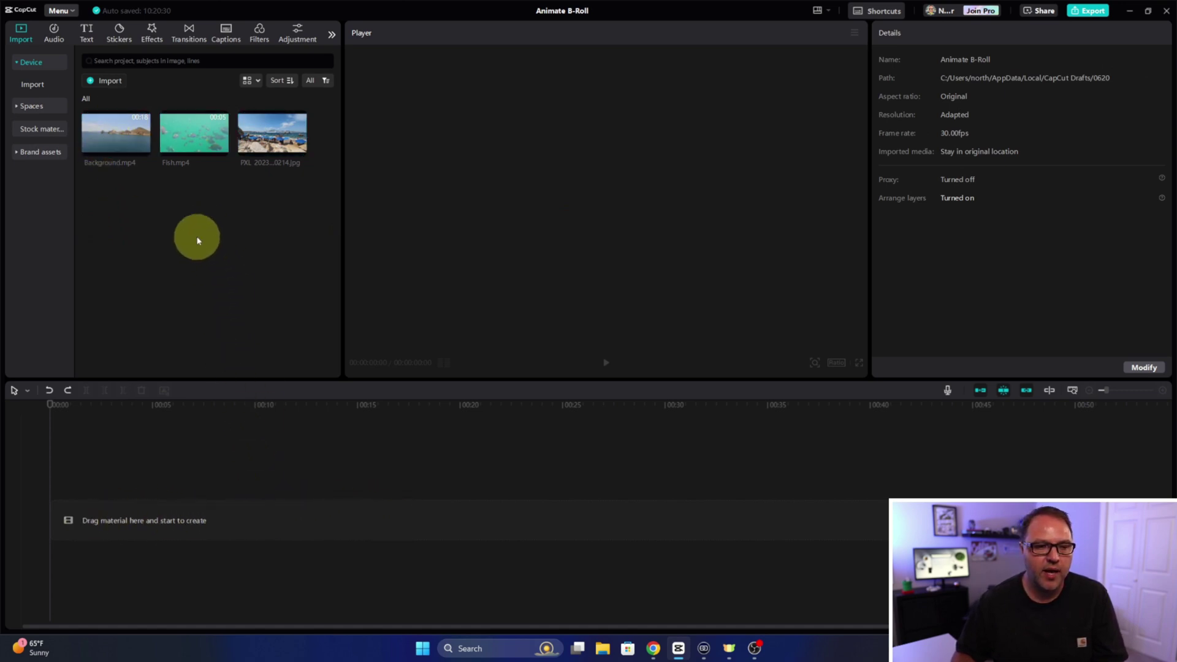
click(115, 140)
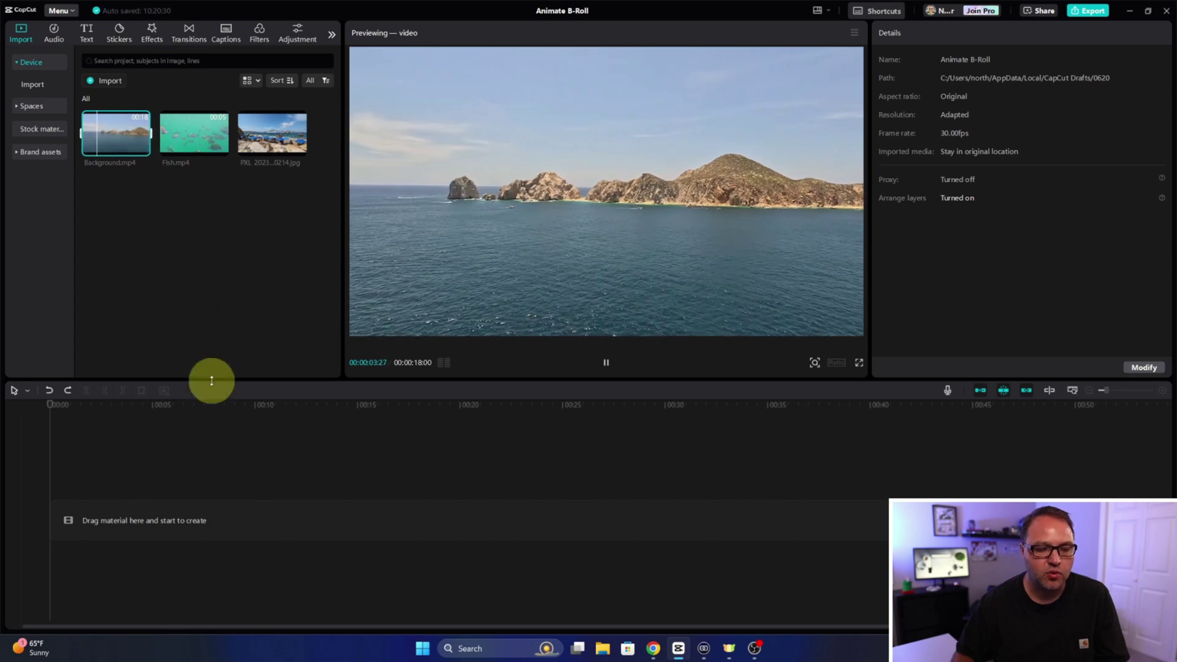
mouse_move(145, 149)
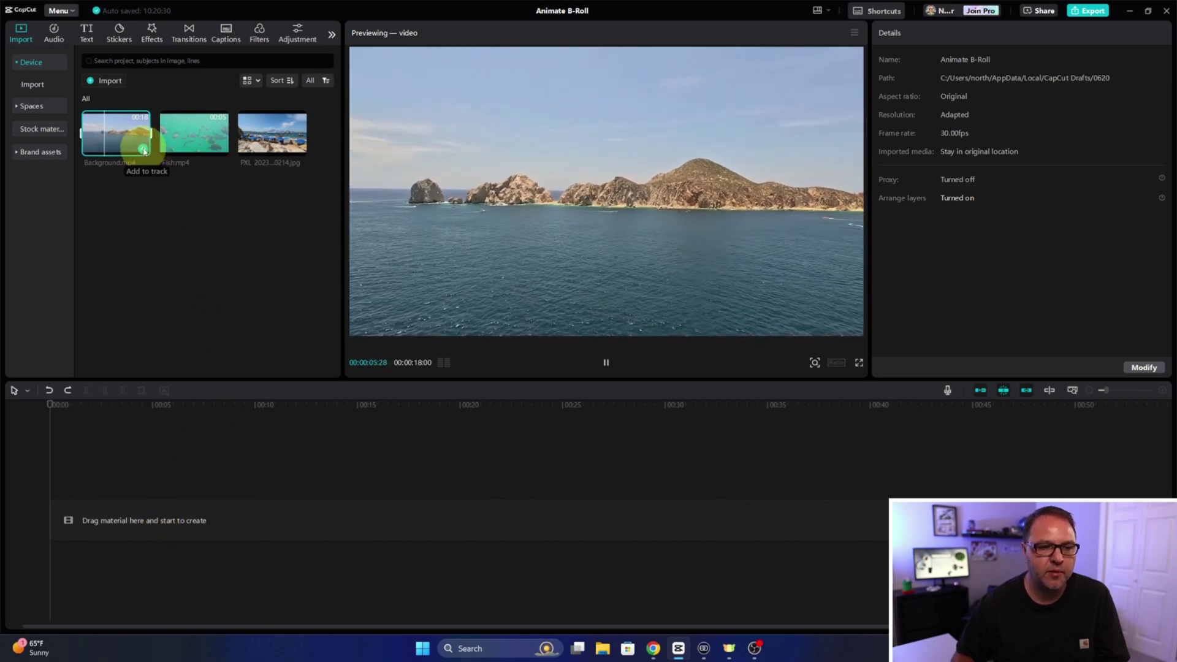
click(145, 150)
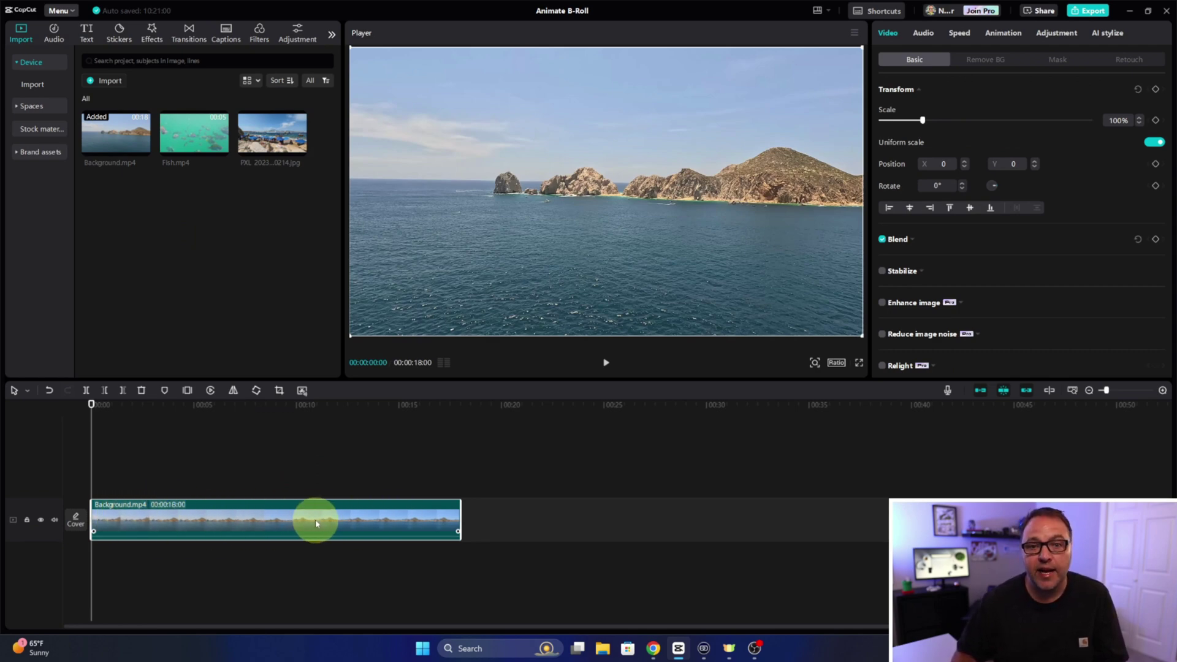
click(605, 365)
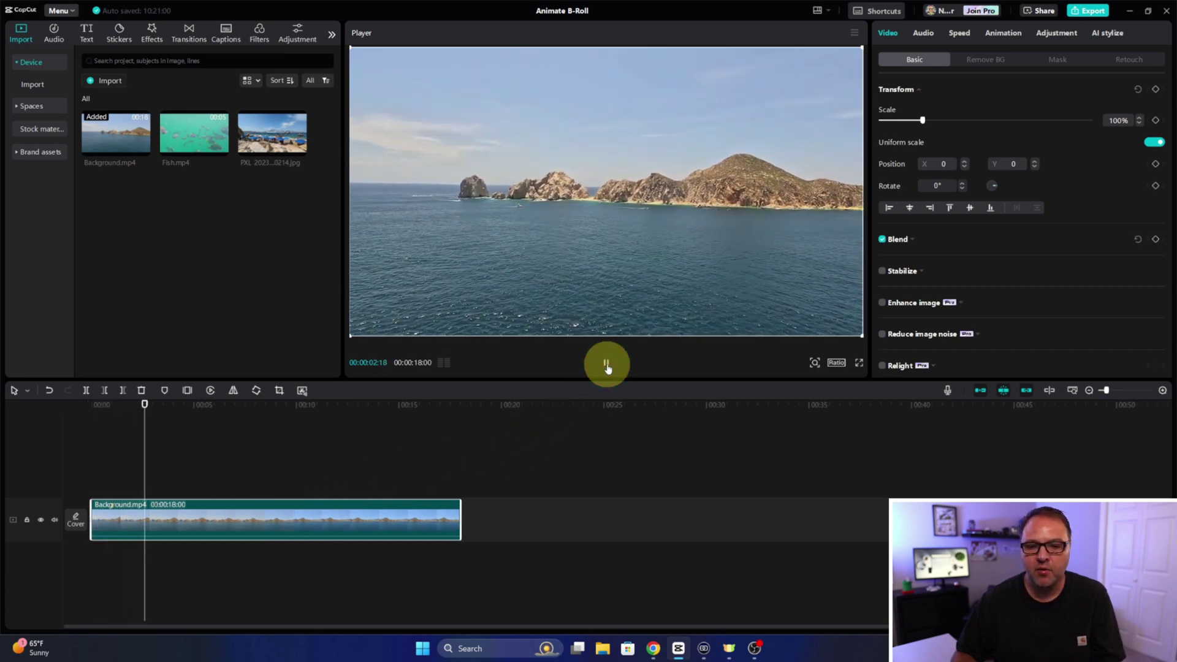
click(606, 365)
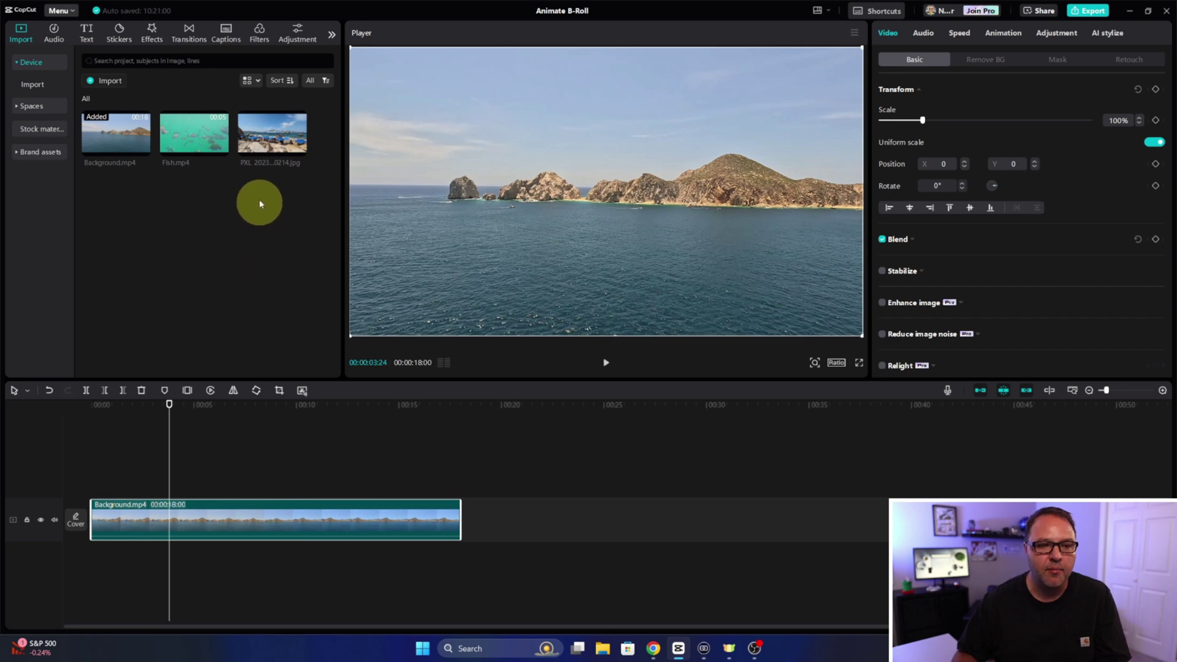
- Place the beach photo on a track above Background.mp4 and preview it
click(270, 141)
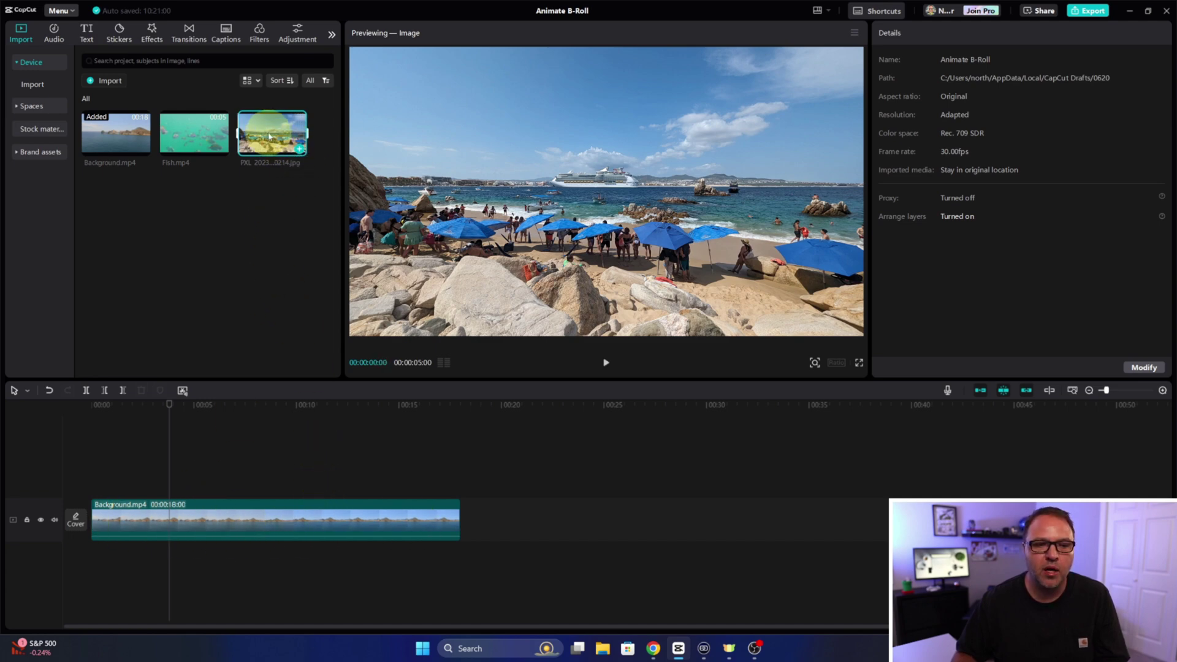
drag(270, 137, 165, 488)
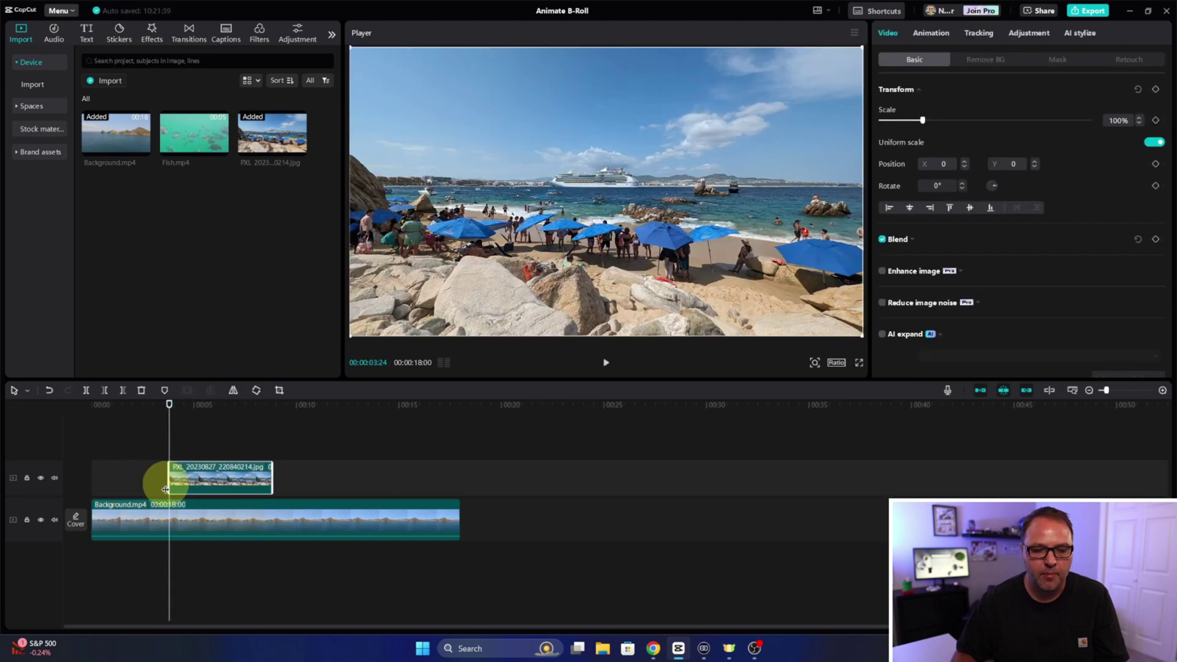
click(147, 409)
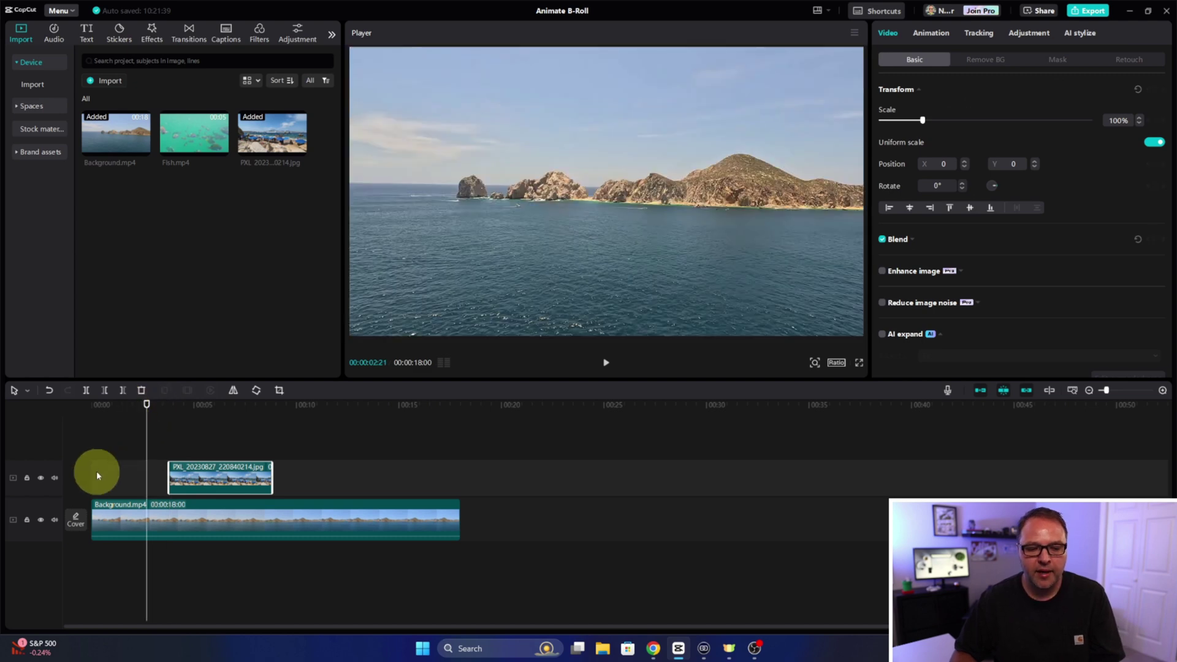
key(space)
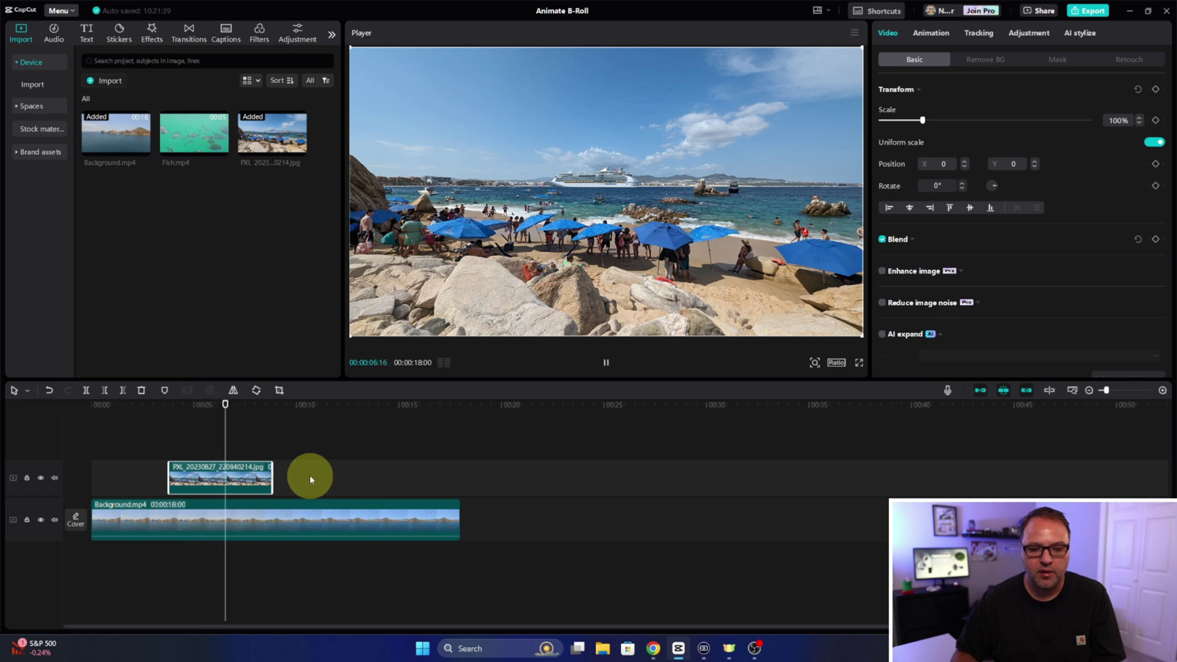
key(space)
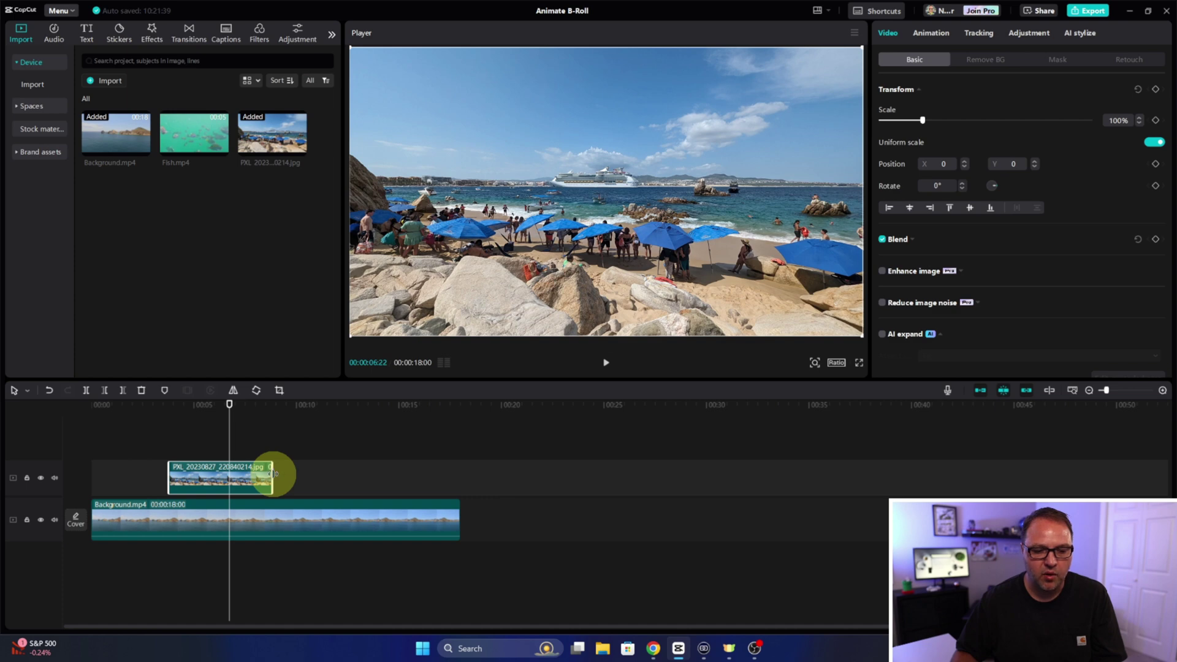
- Shorten the beach photo clip on the timeline and replay it from before the photo
drag(273, 474, 230, 478)
click(163, 405)
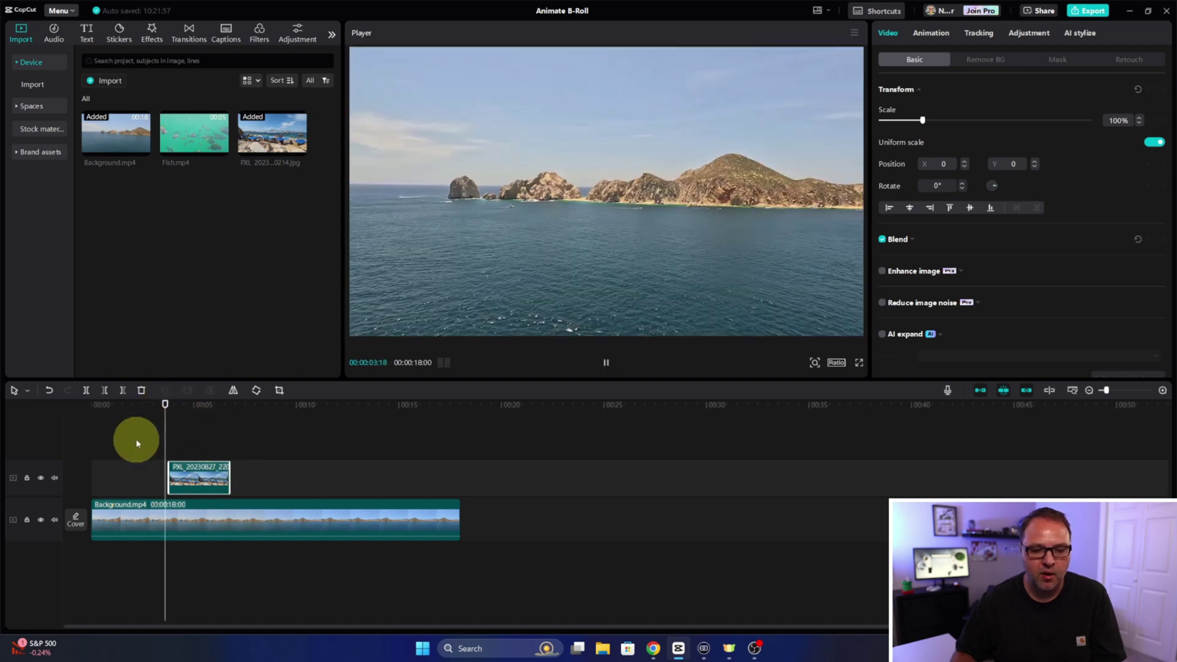
key(space)
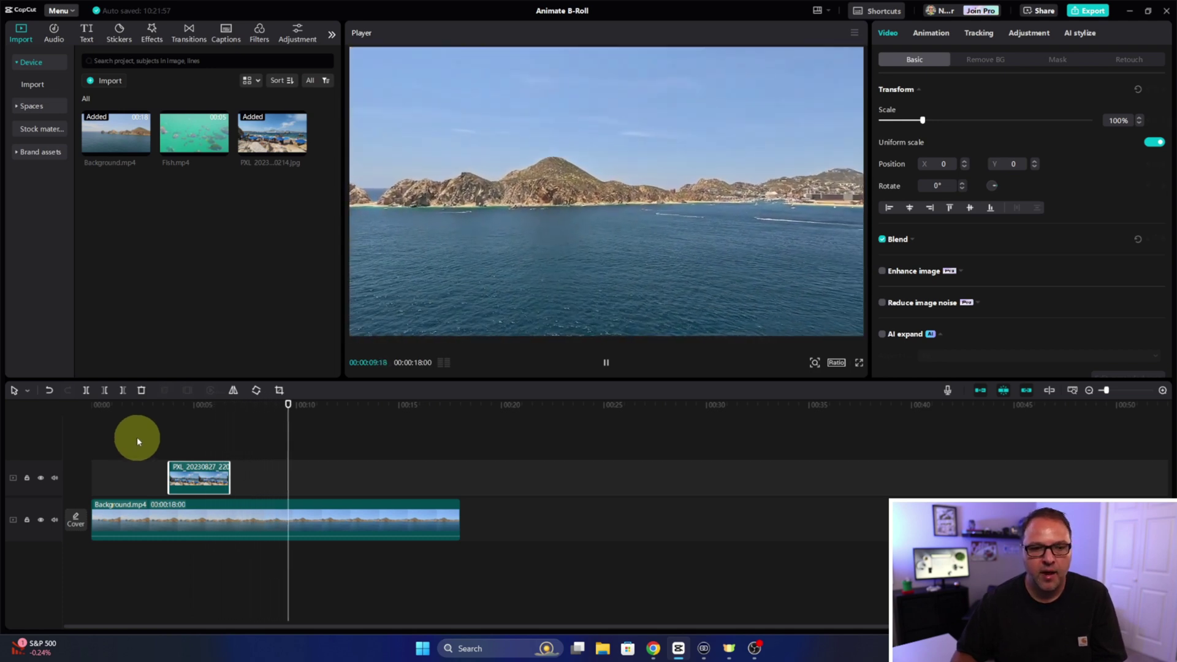
key(space)
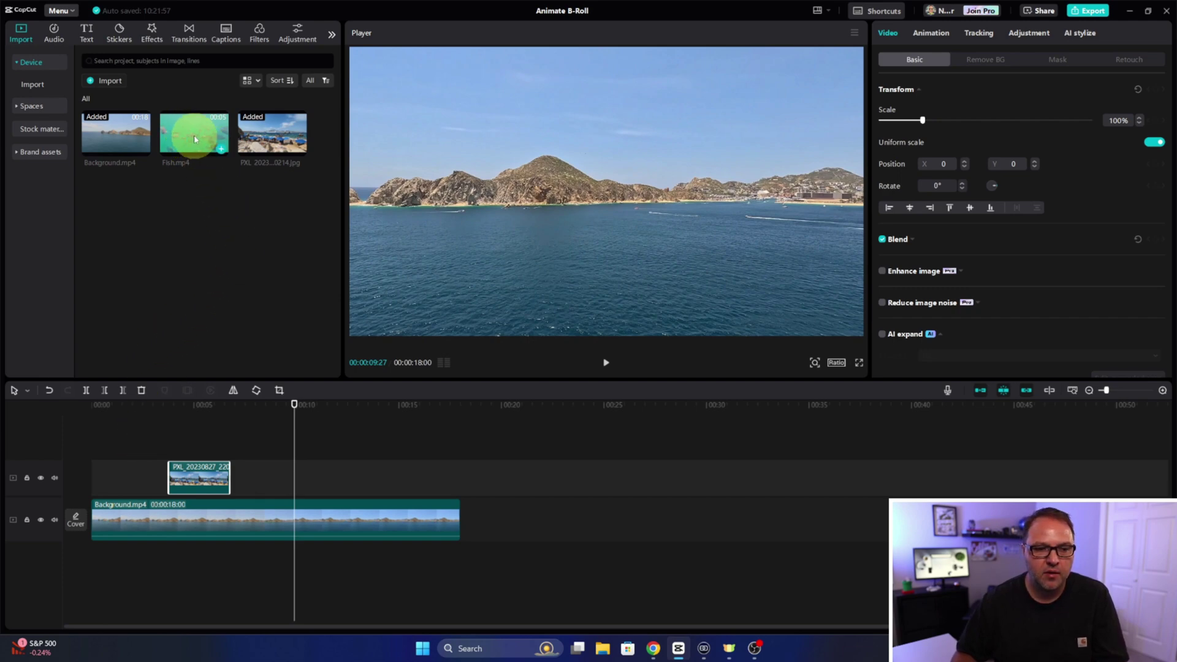
- Place the 4-second Fish.mp4 clip on the upper track after the photo and play it back
drag(194, 139, 296, 480)
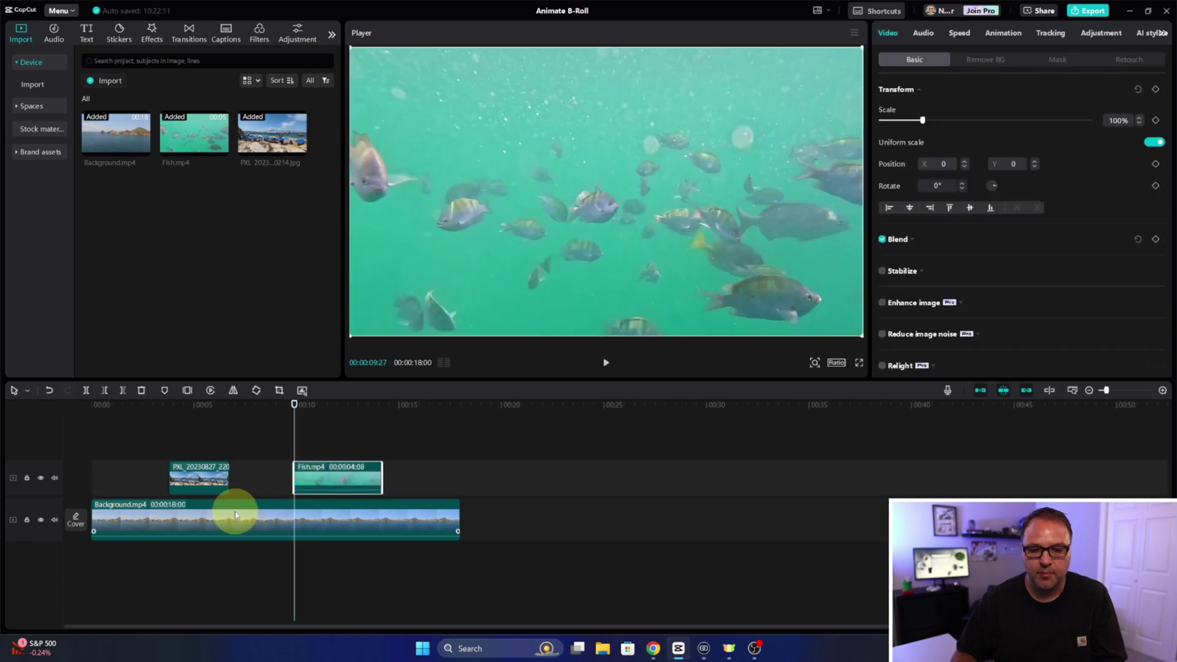
key(space)
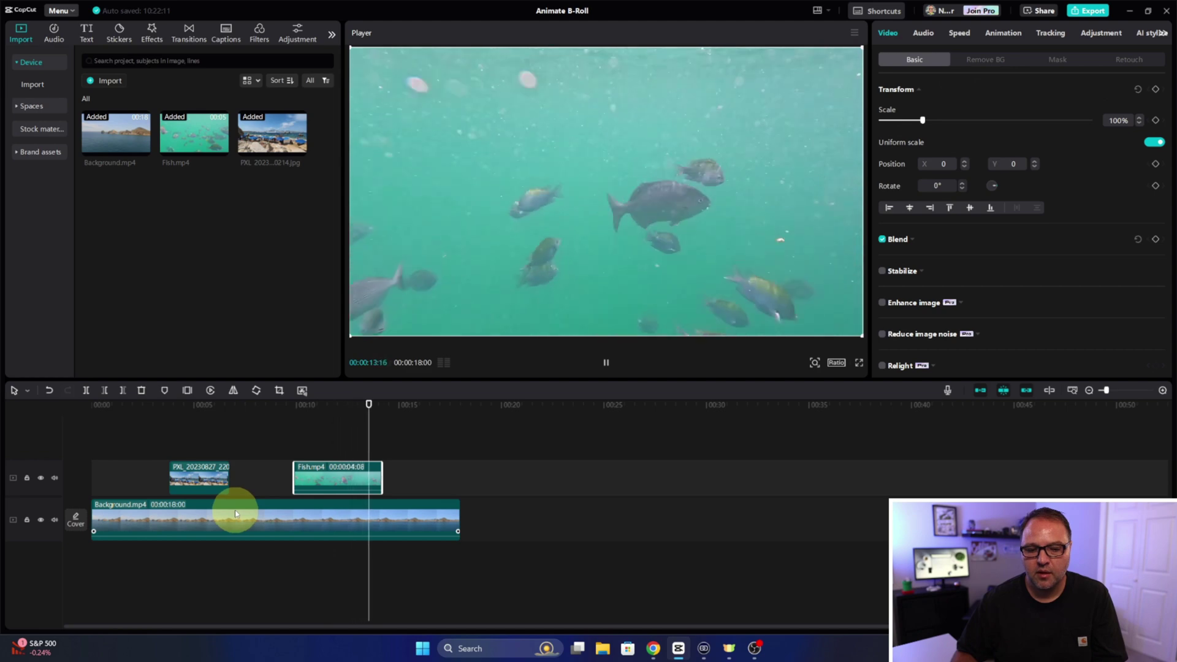
key(space)
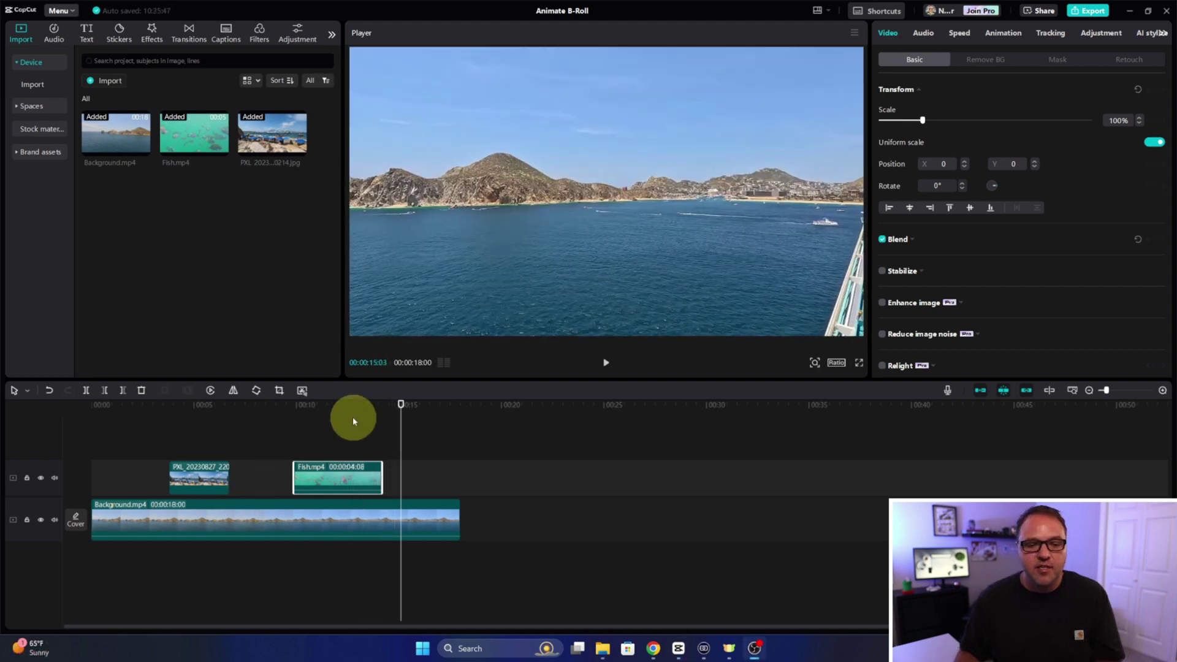
- Select the beach photo clip and browse its Out and Combo animation presets
click(196, 480)
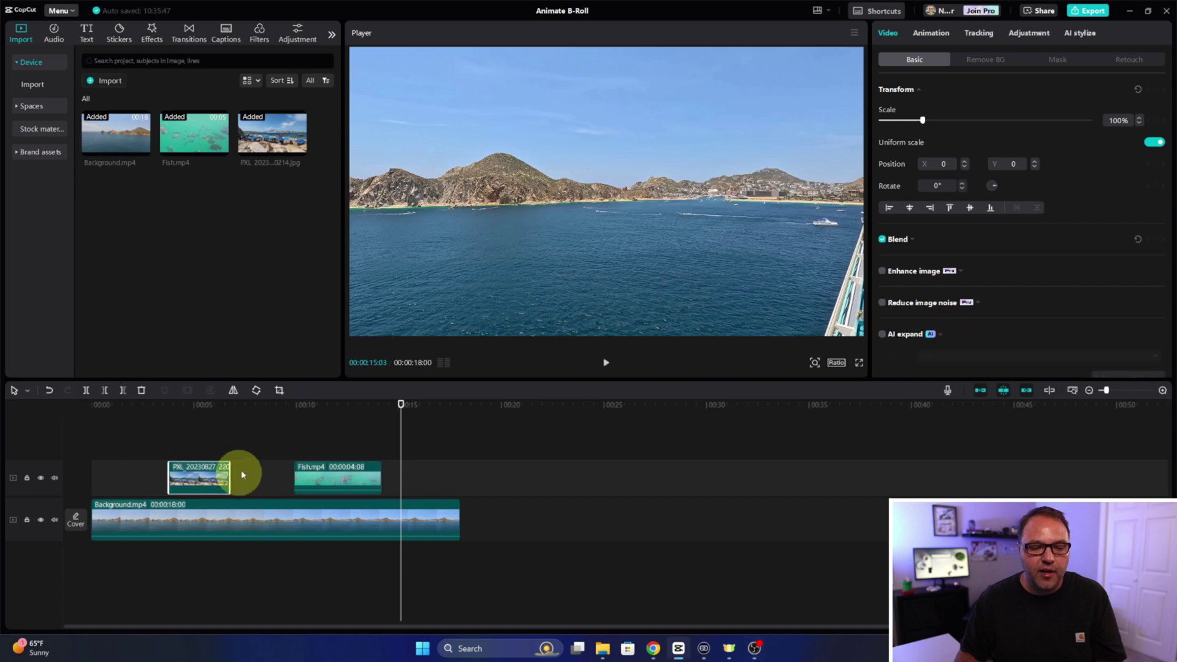
click(936, 38)
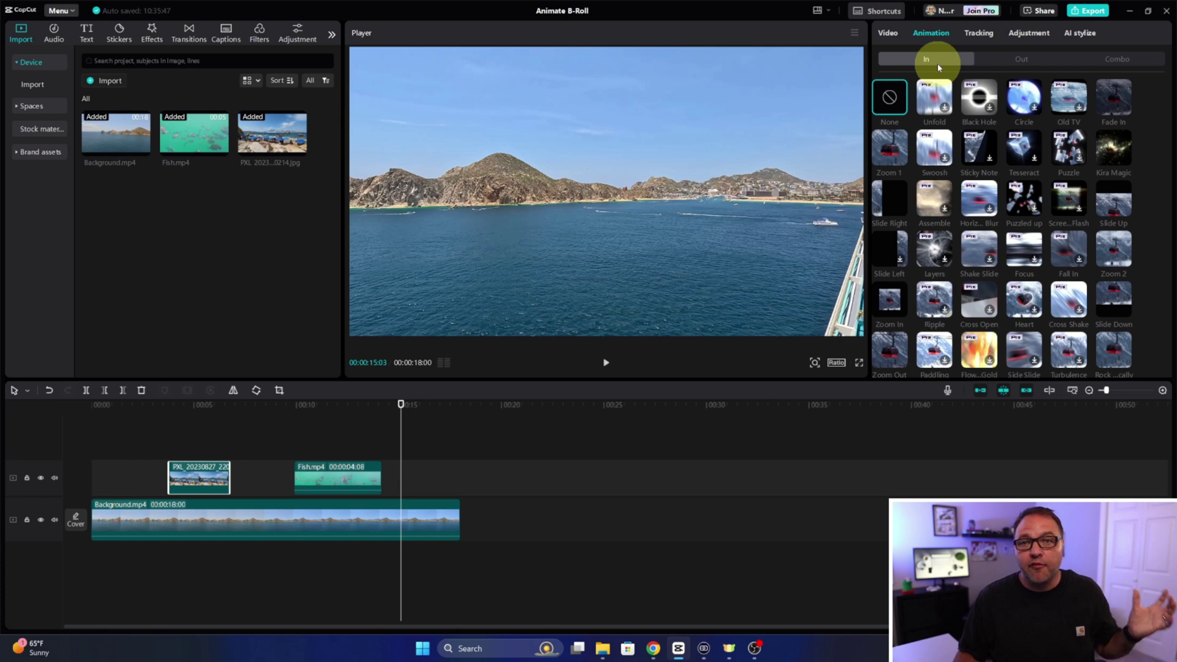
click(1022, 59)
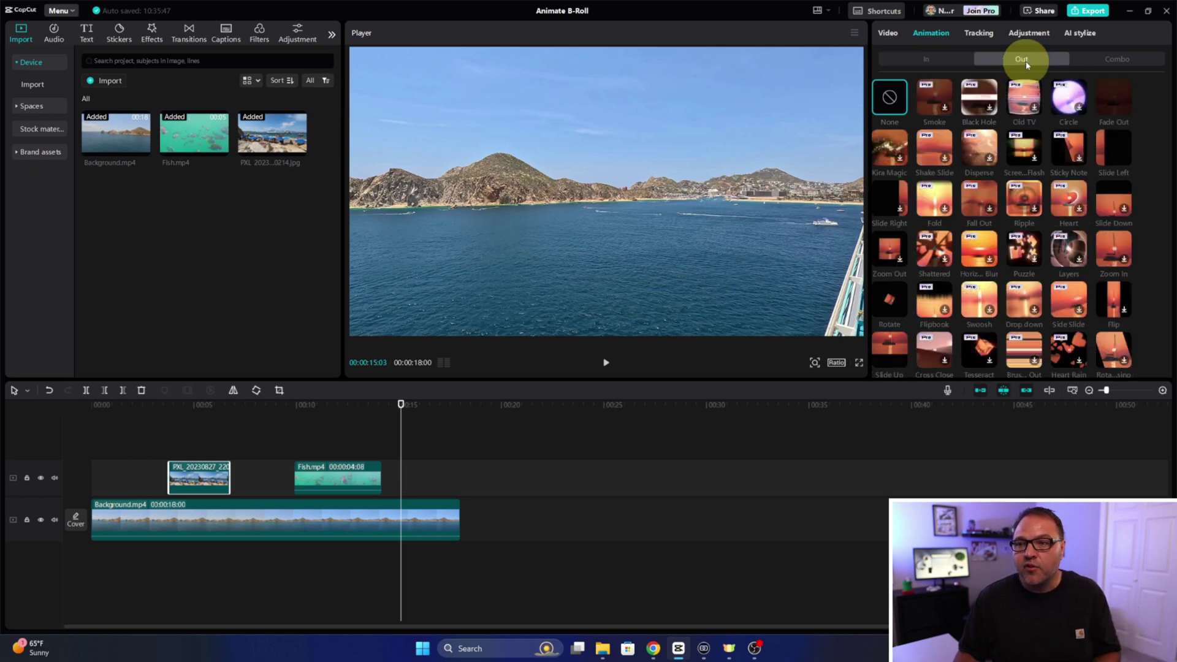
click(1115, 60)
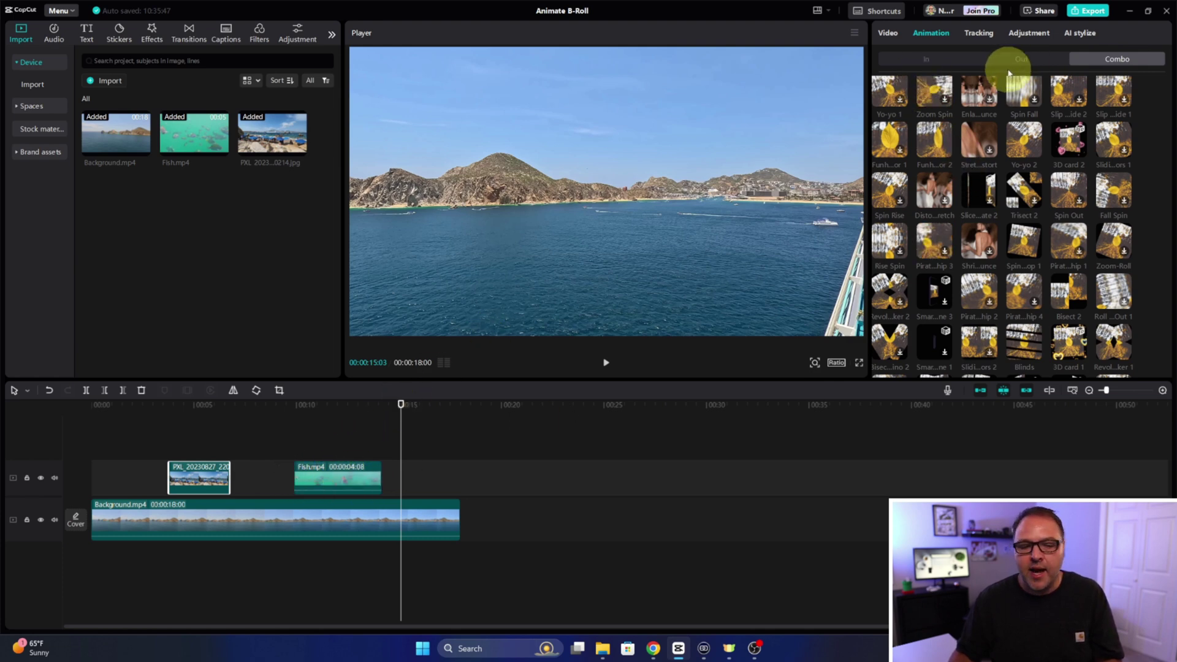
- Preview the Slide Left, Slide Right, Kira Magic, Zoom 2 and Slide Down entrance presets on the photo
click(935, 63)
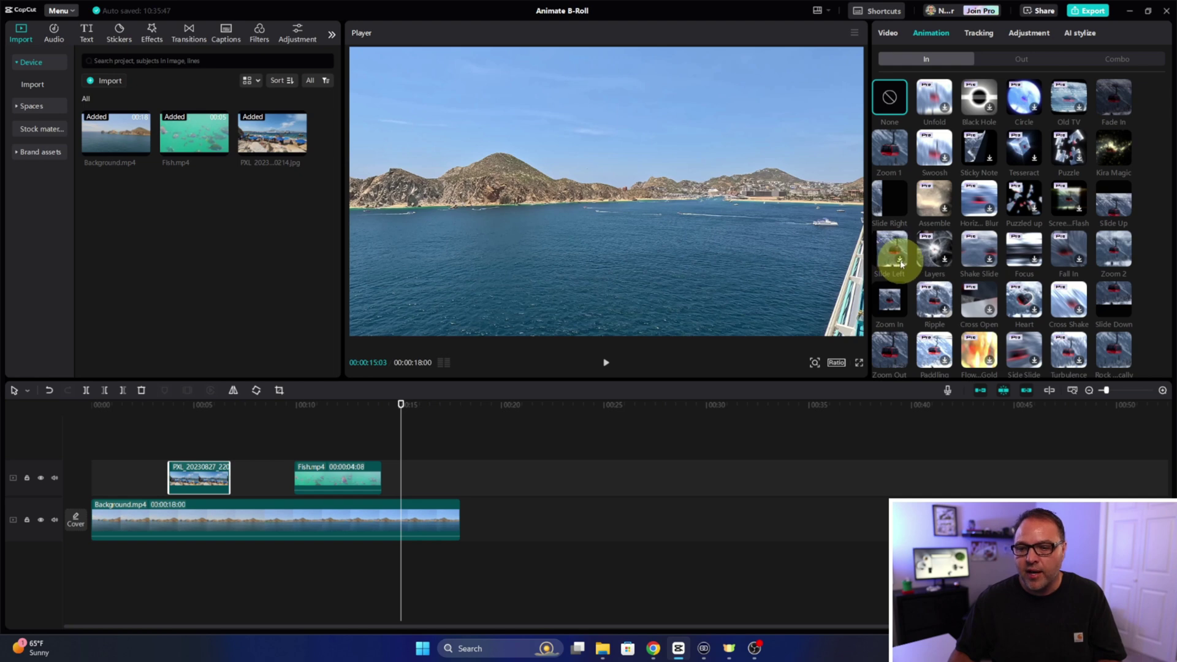
click(899, 261)
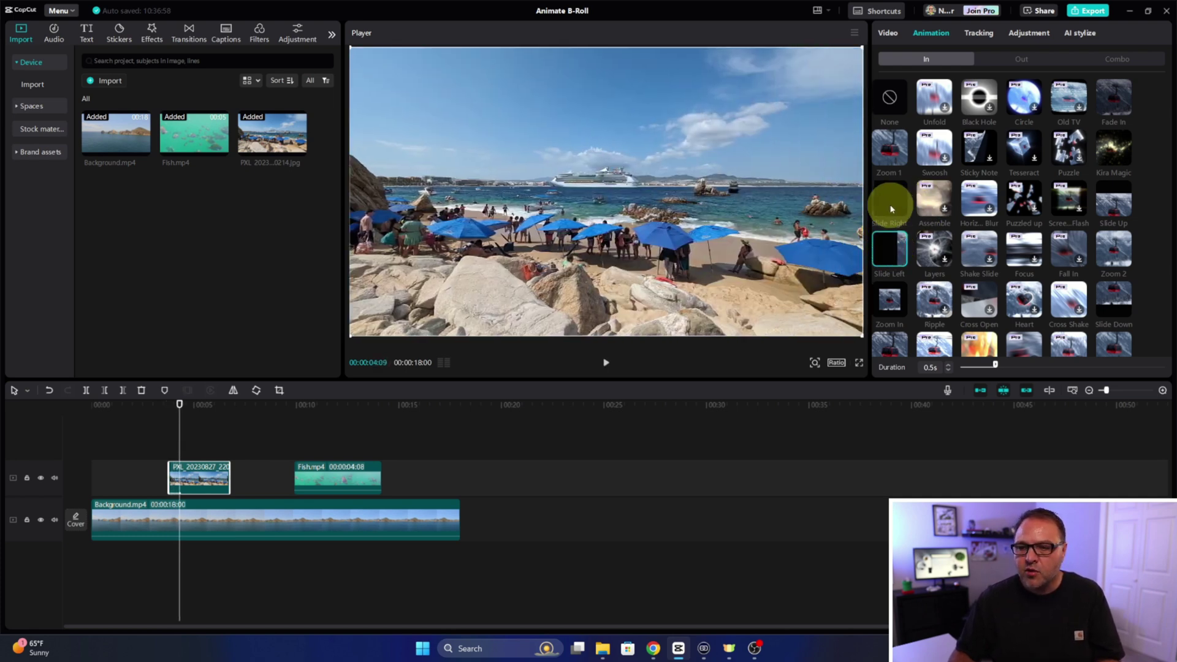
click(890, 204)
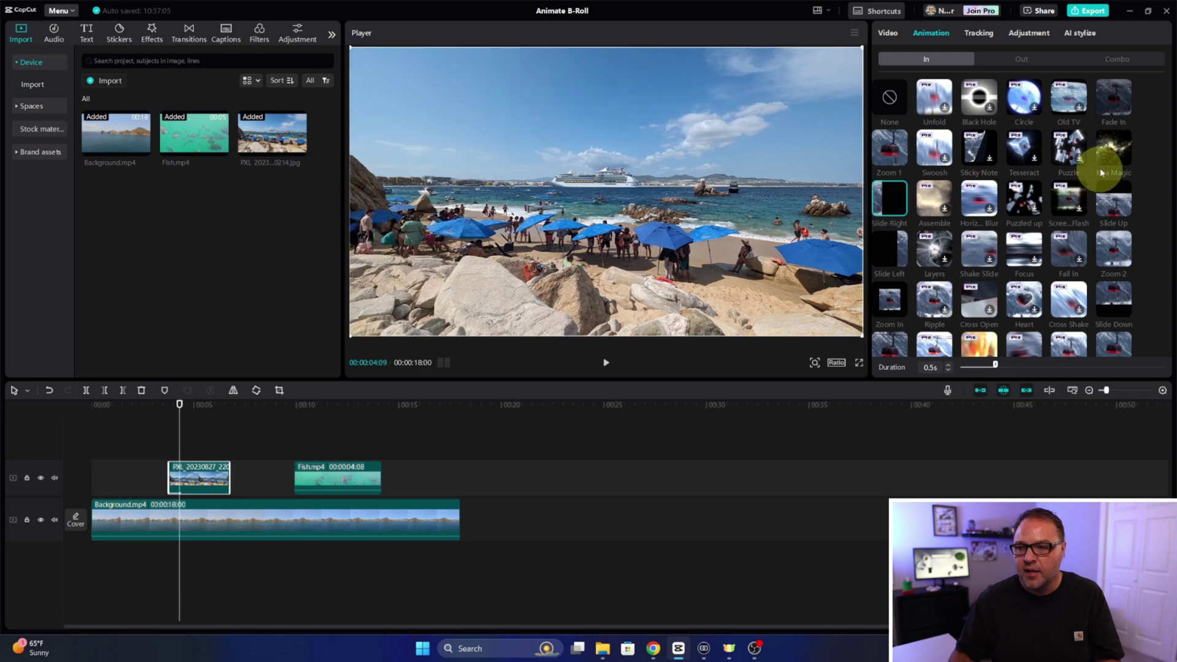
click(1114, 150)
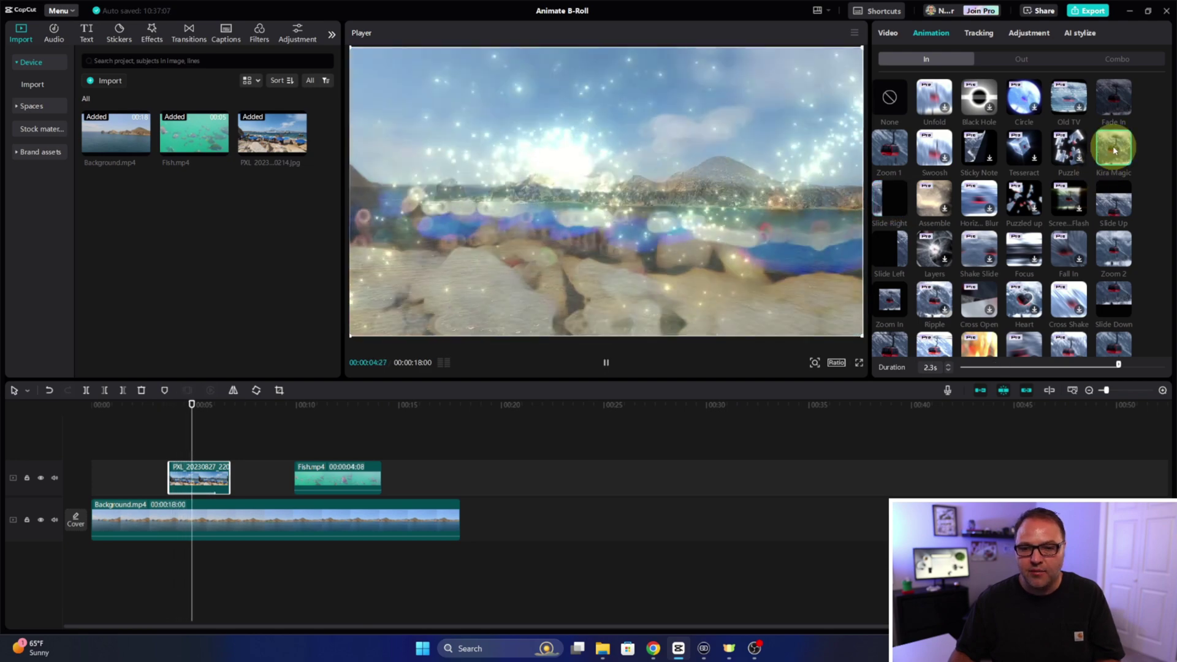
click(1111, 262)
scroll(1047, 255, down, 1)
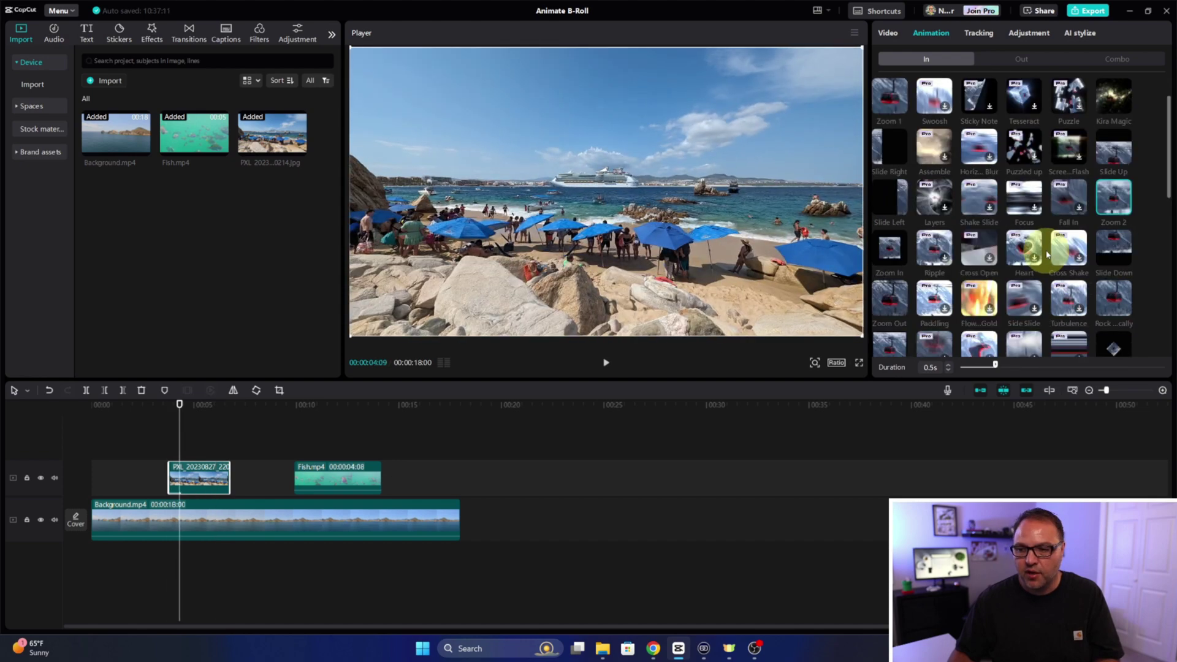
scroll(1047, 255, down, 1)
click(1115, 194)
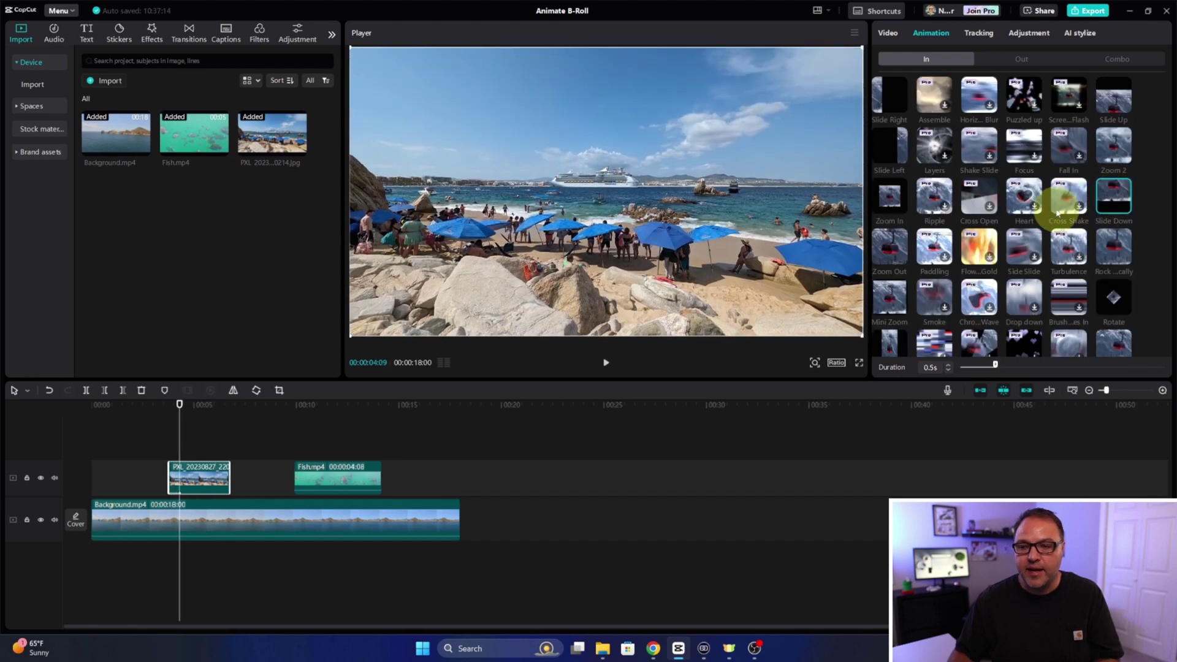
scroll(1052, 214, down, 5)
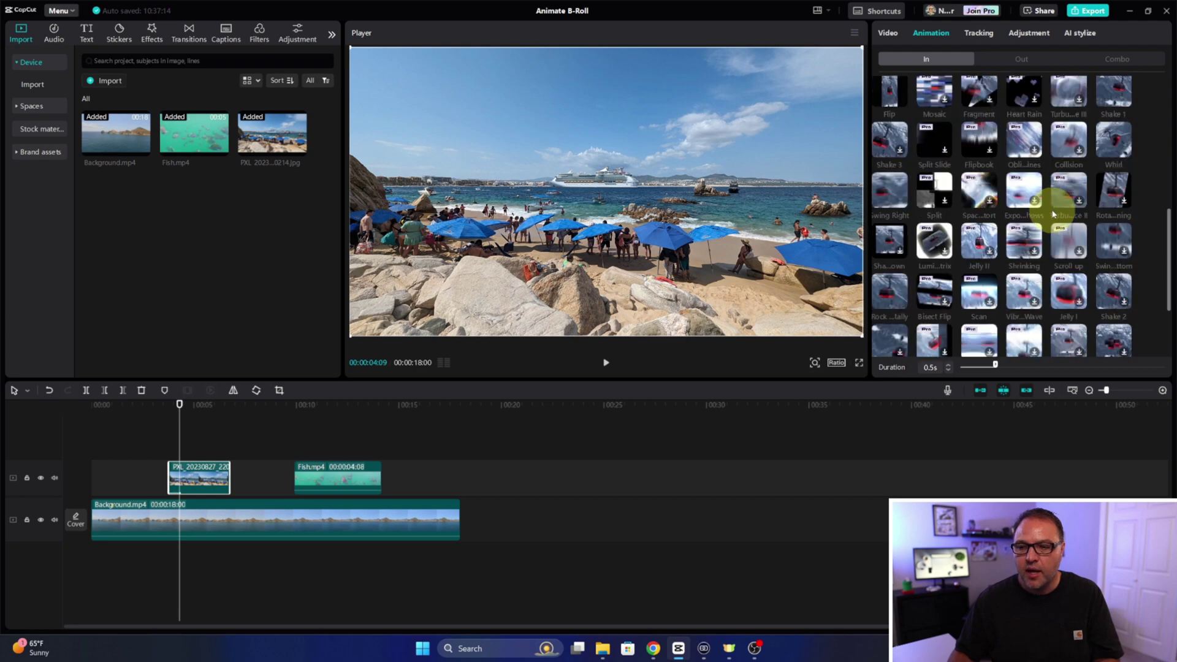
scroll(1052, 213, down, 1)
- Try Swing Left and Roll Right, then apply the 2.3-second Kira Magic entrance animation
click(889, 288)
scroll(932, 282, down, 1)
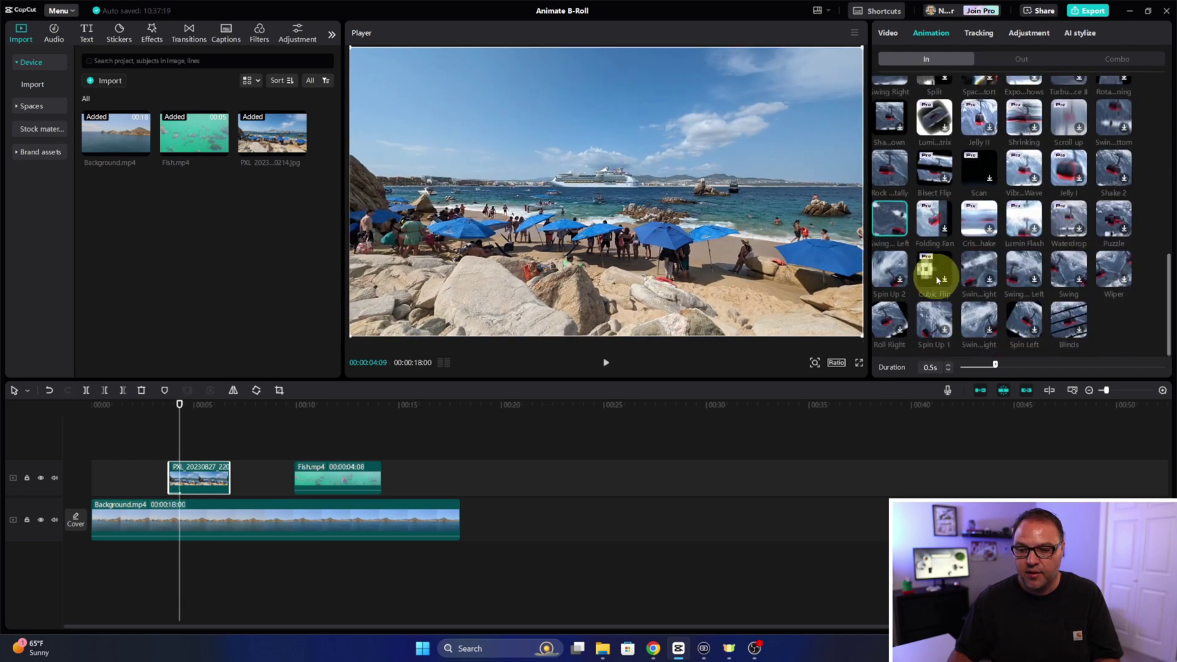
click(889, 319)
scroll(1042, 262, up, 4)
scroll(1068, 260, up, 5)
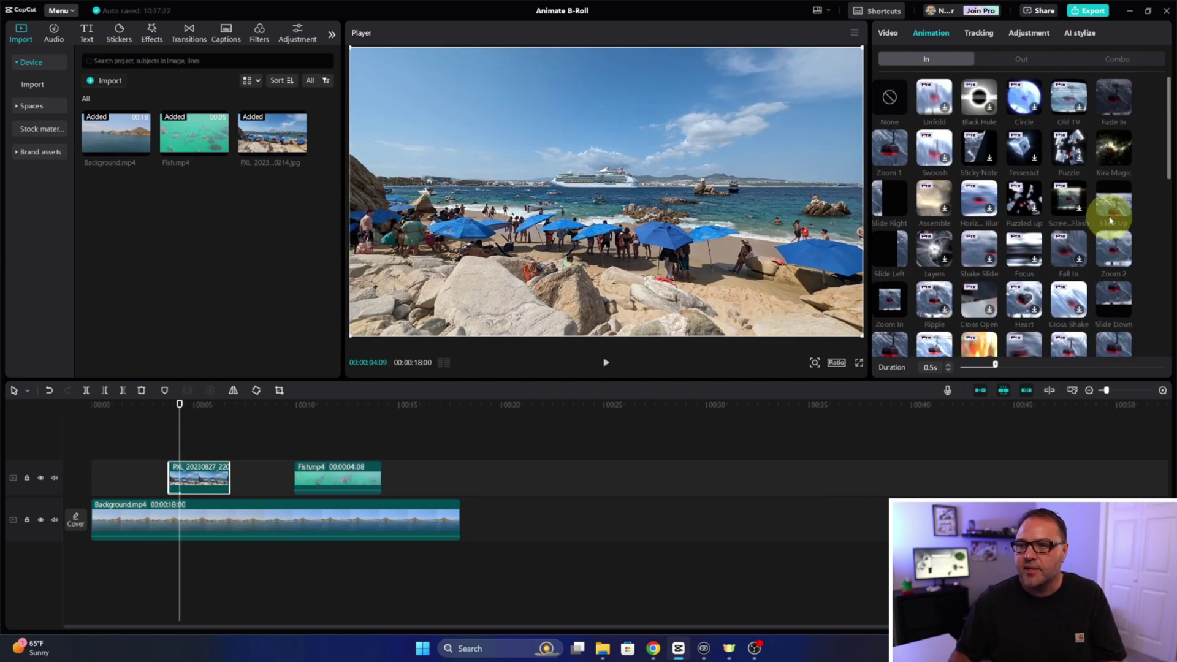
click(1109, 147)
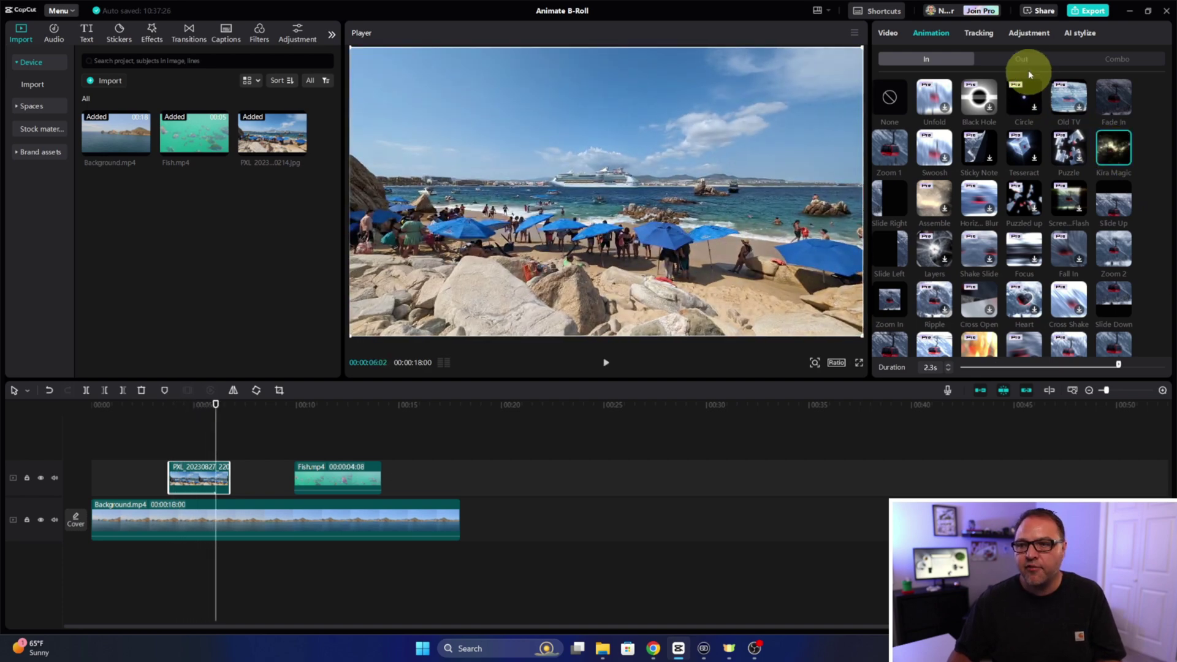
- Try Fade Out, Slide Left and Whirl exits, then apply a 0.5-second Fade Out exit to the photo
click(1021, 60)
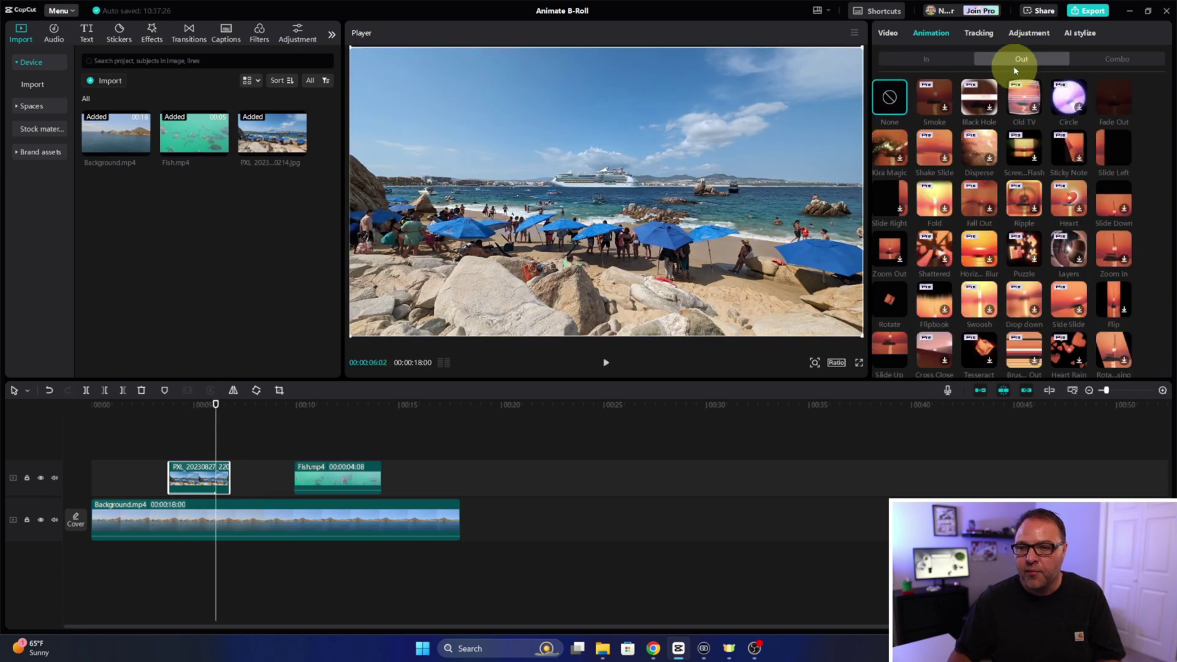
click(1115, 101)
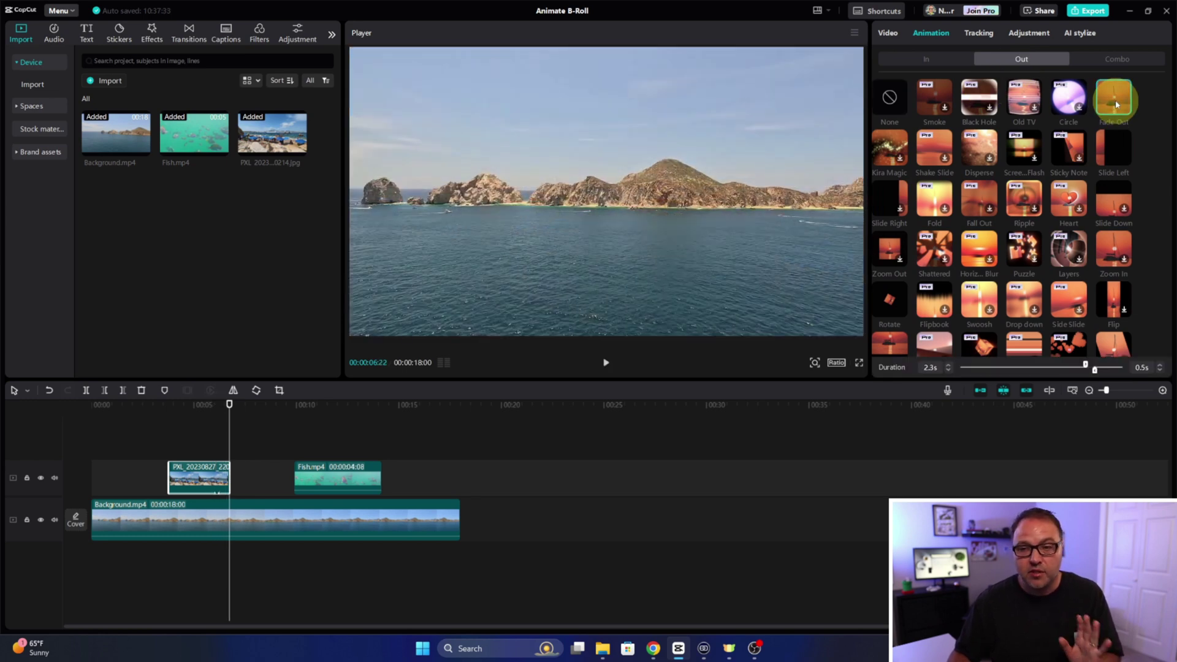
click(1114, 147)
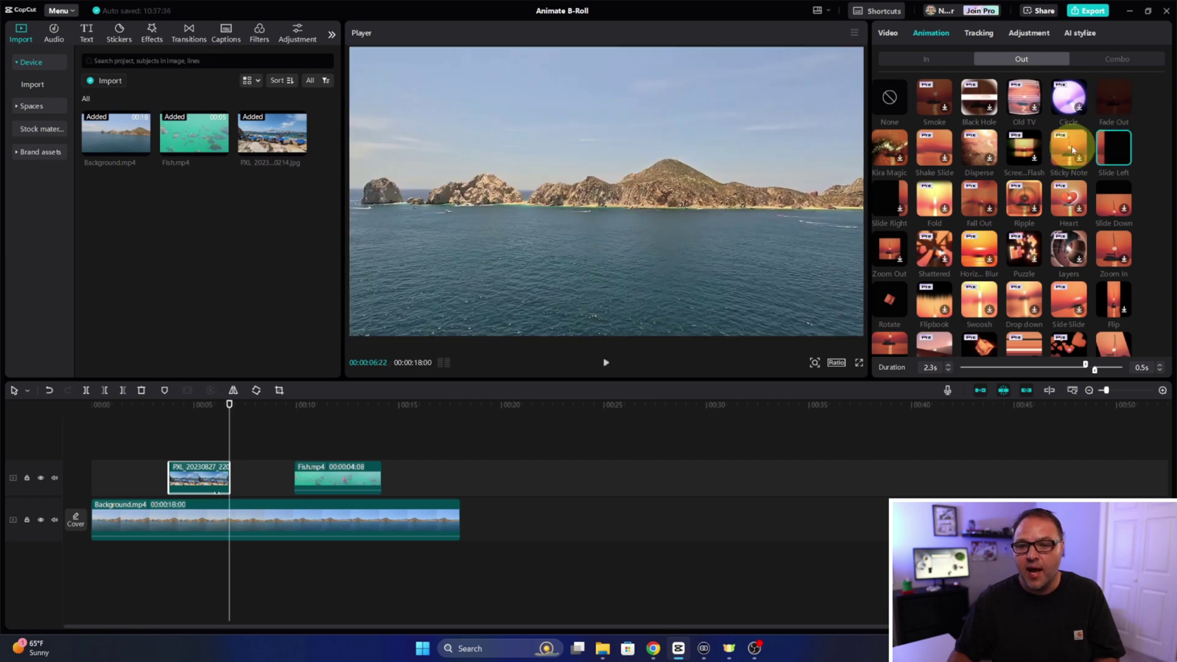
scroll(1070, 147, down, 3)
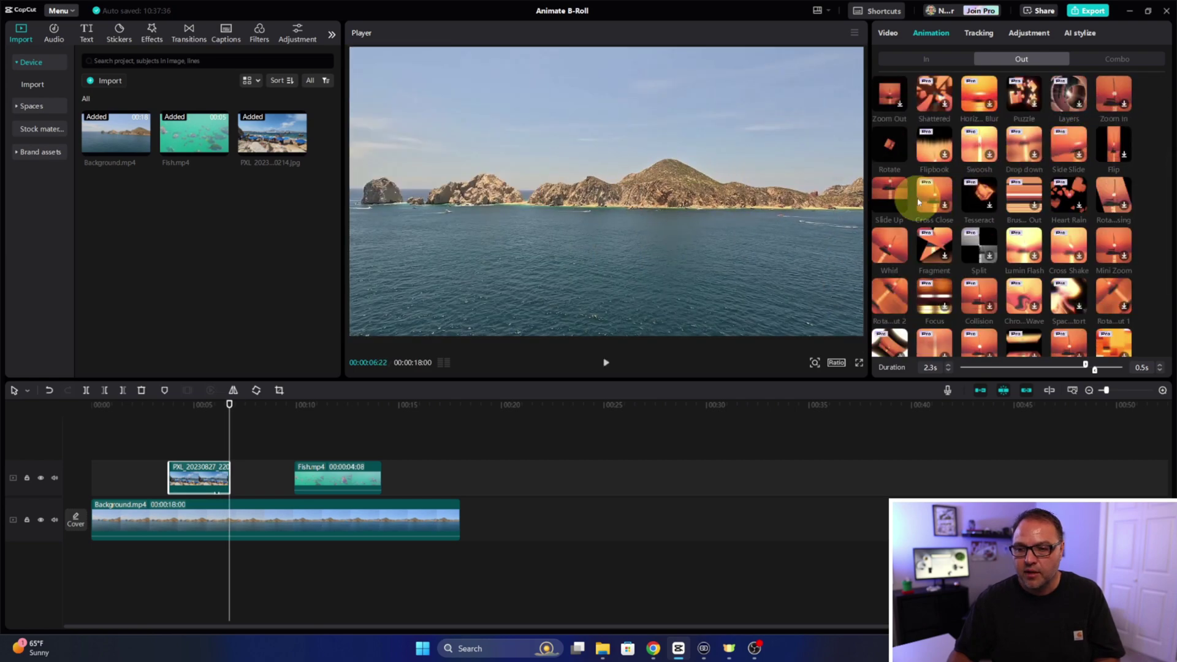
click(890, 204)
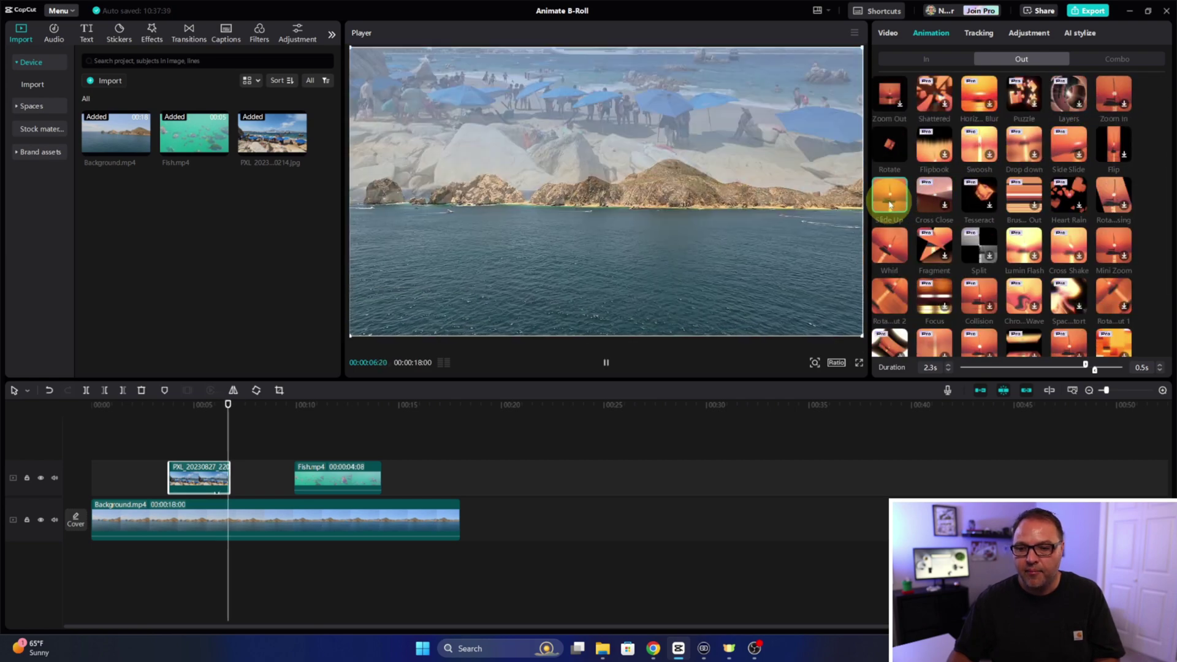
click(894, 248)
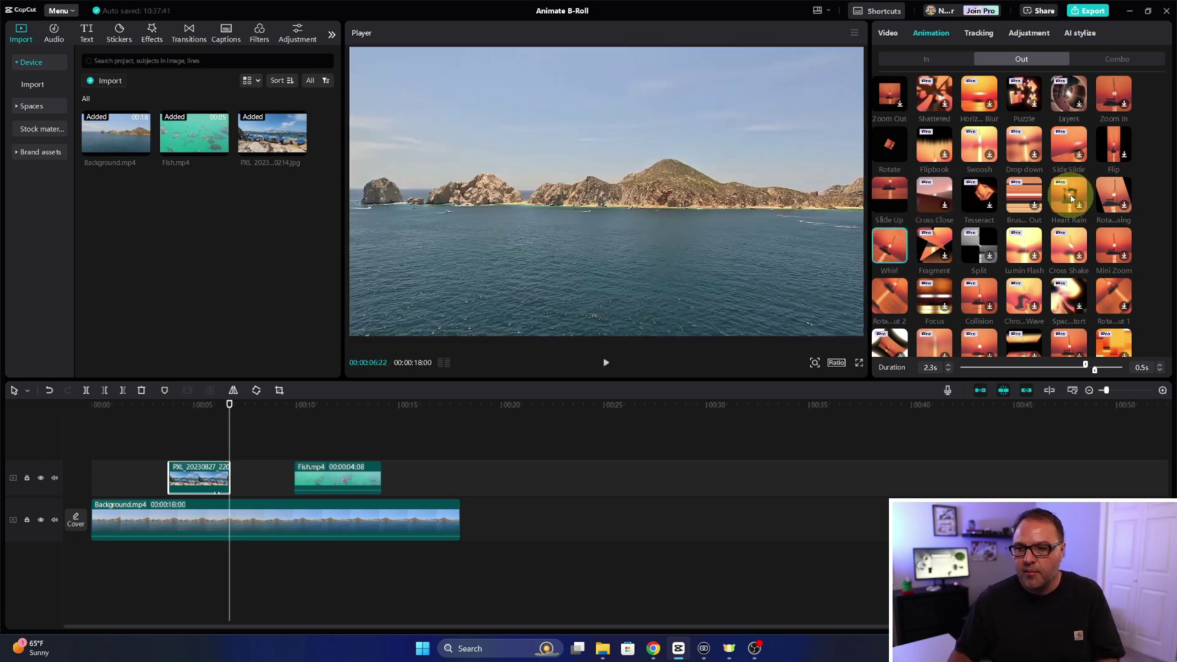
scroll(1066, 196, up, 3)
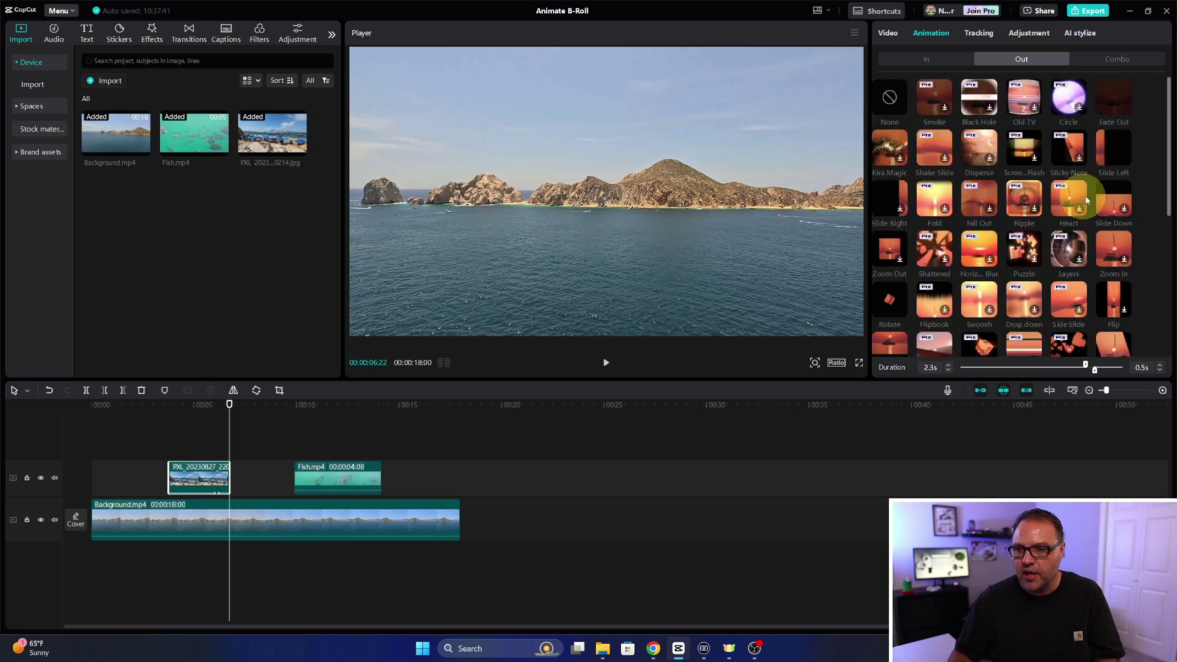
click(1114, 102)
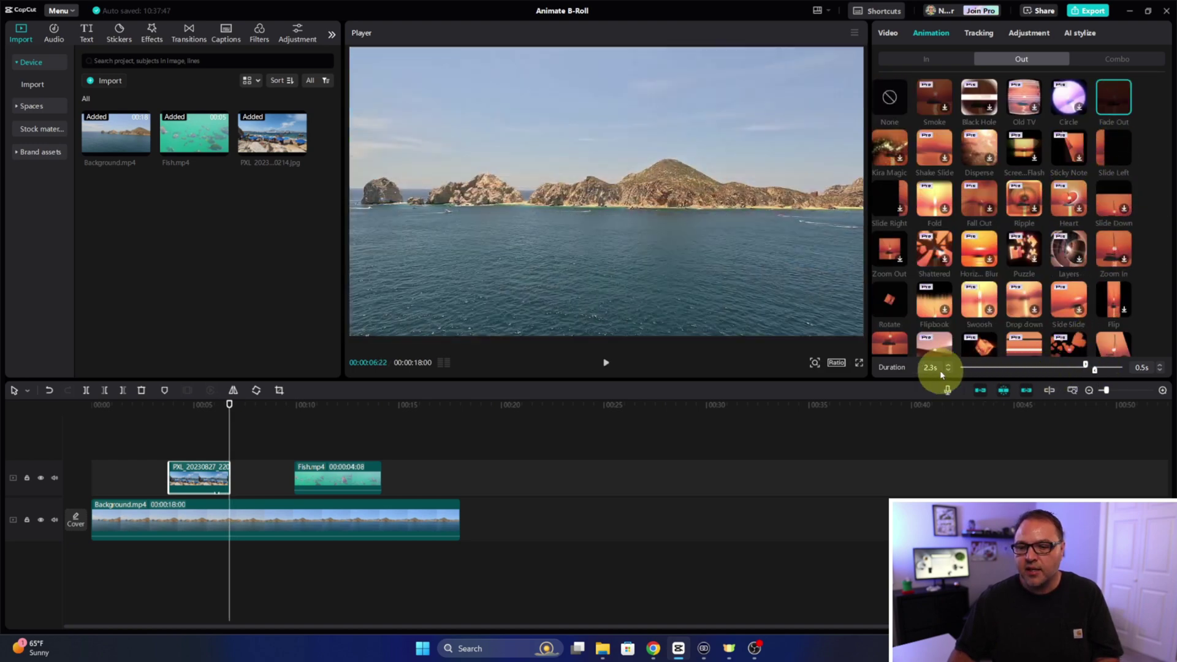
- Preview the photo's animation, set its Duration slider to 0.7 seconds, and replay to check it
click(157, 405)
key(space)
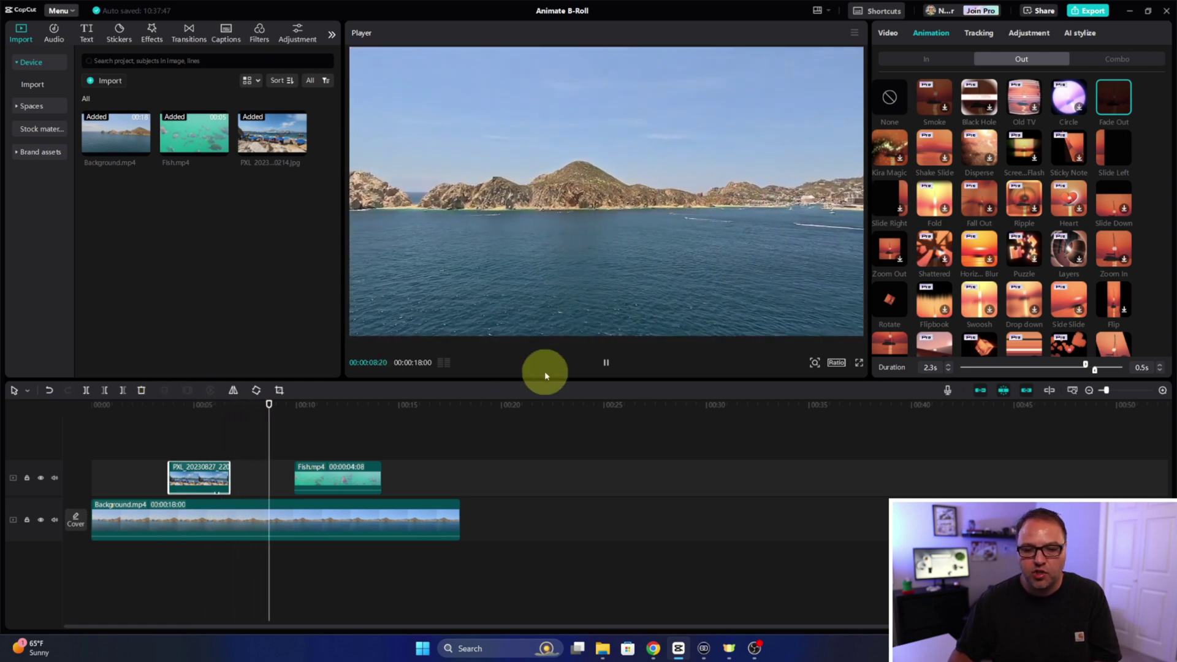
click(605, 362)
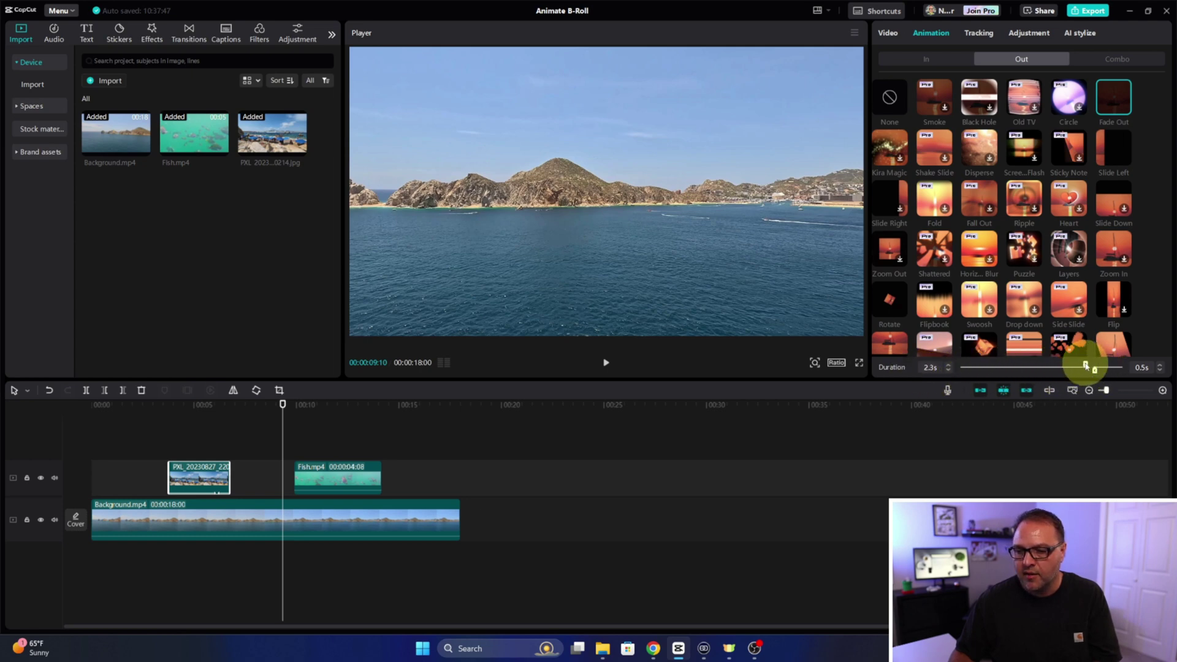
drag(1084, 366, 1000, 366)
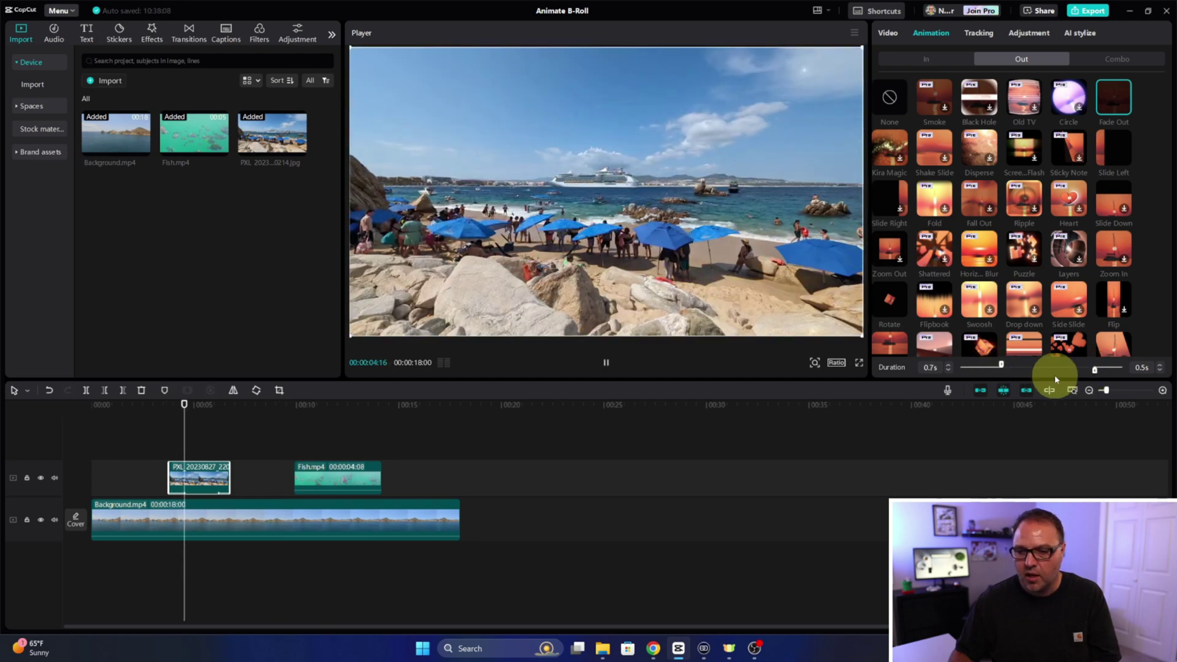
click(158, 406)
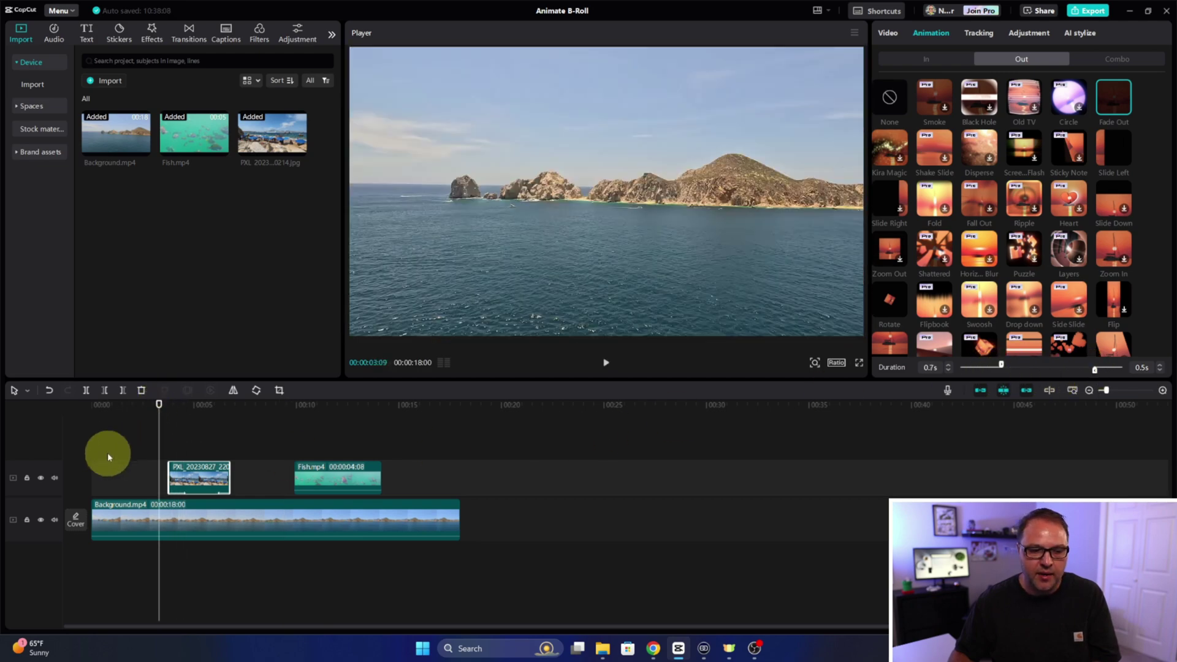
key(space)
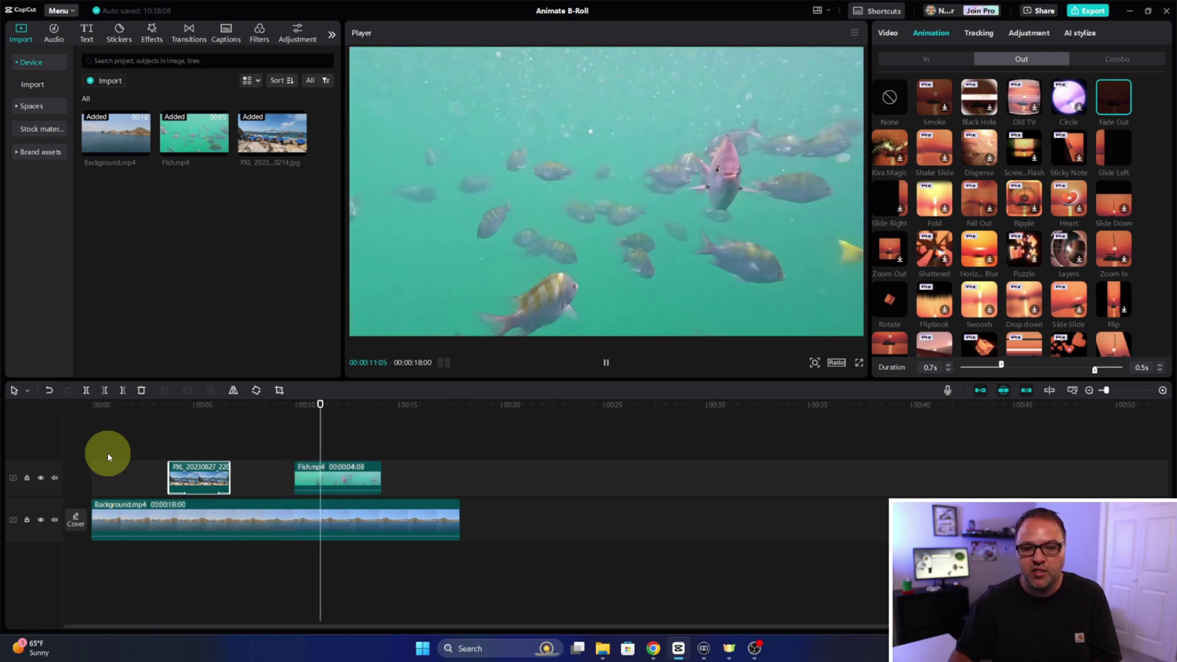
- Select the Fish.mp4 clip and view its In, Out and Combo animation presets
click(341, 468)
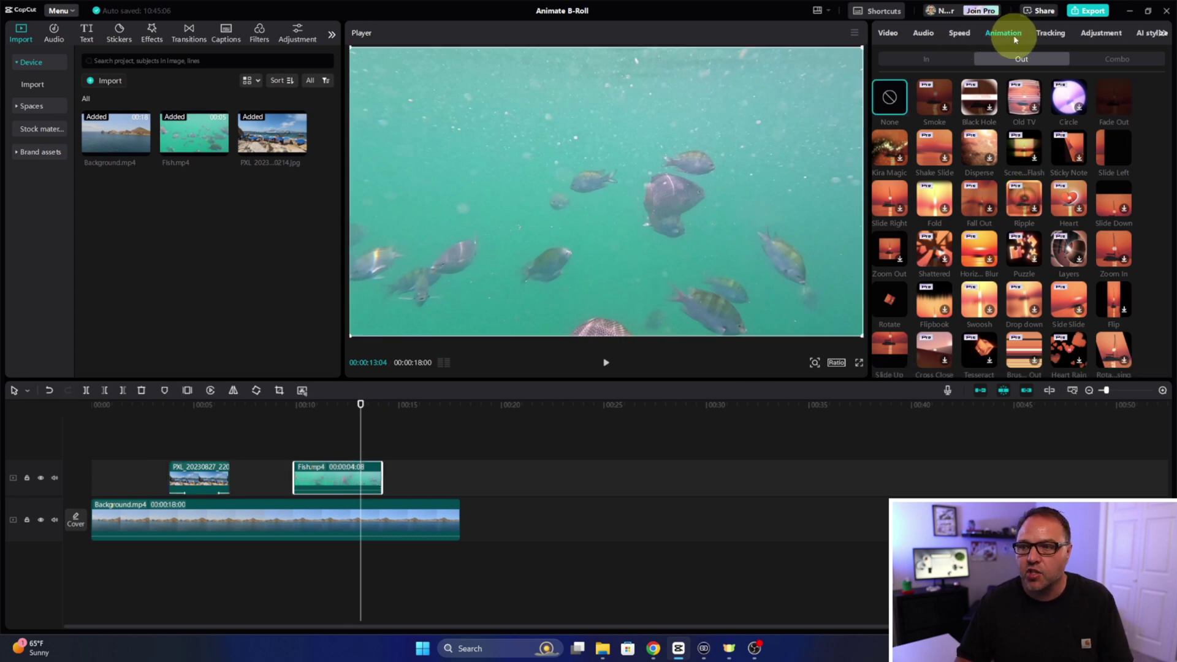
click(936, 60)
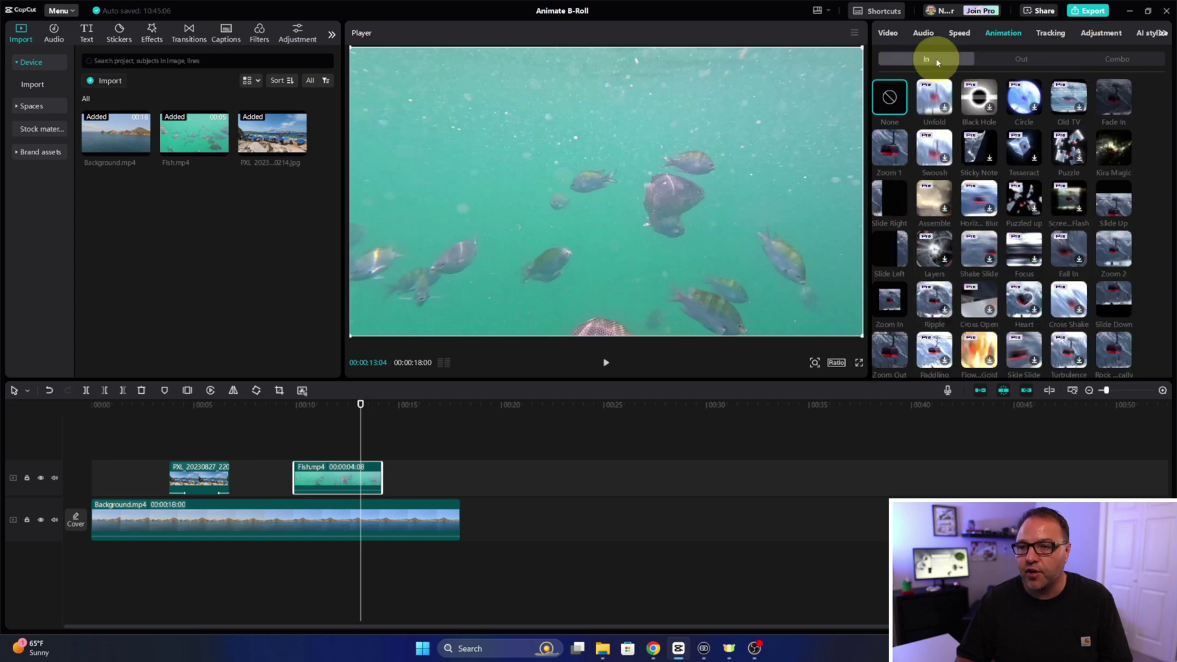
click(1021, 59)
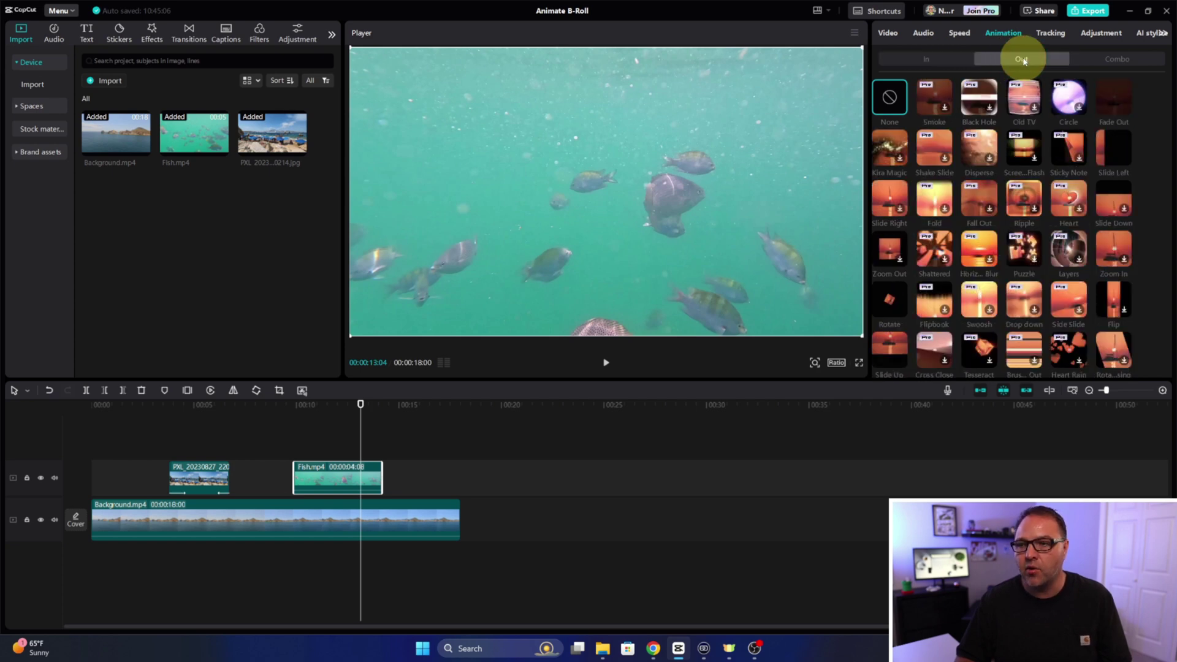
click(1125, 66)
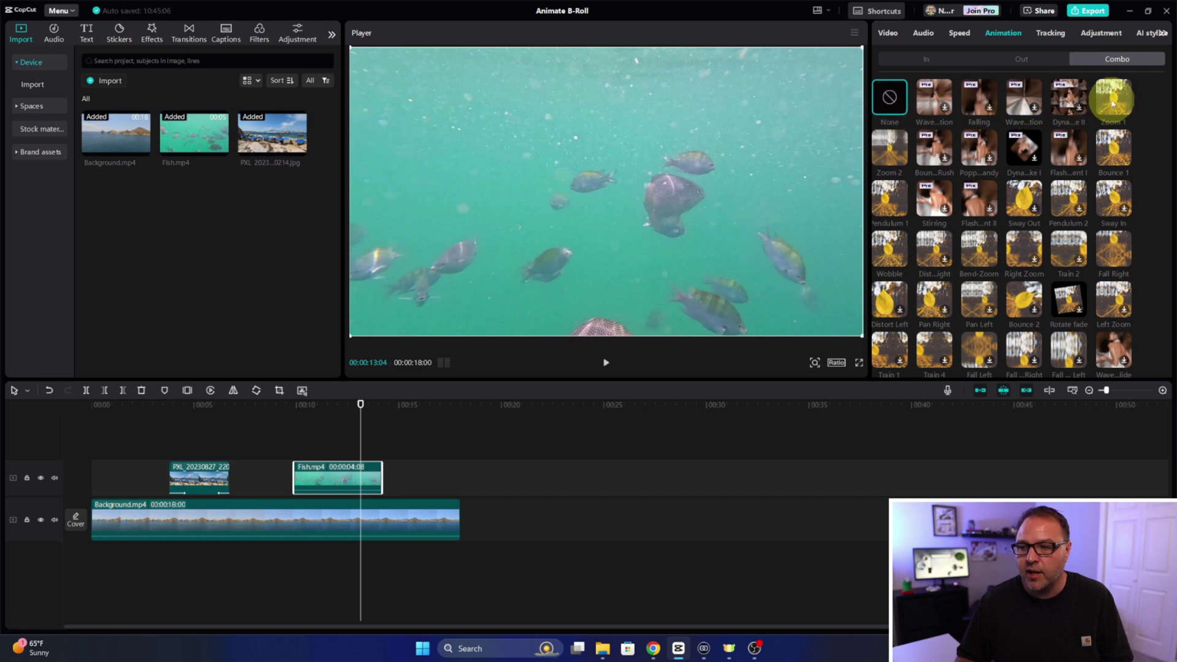
- Try Sway In, Train 2, Left Zoom and Spin combos on Fish.mp4, then apply Blinds (4.3 s)
click(1122, 209)
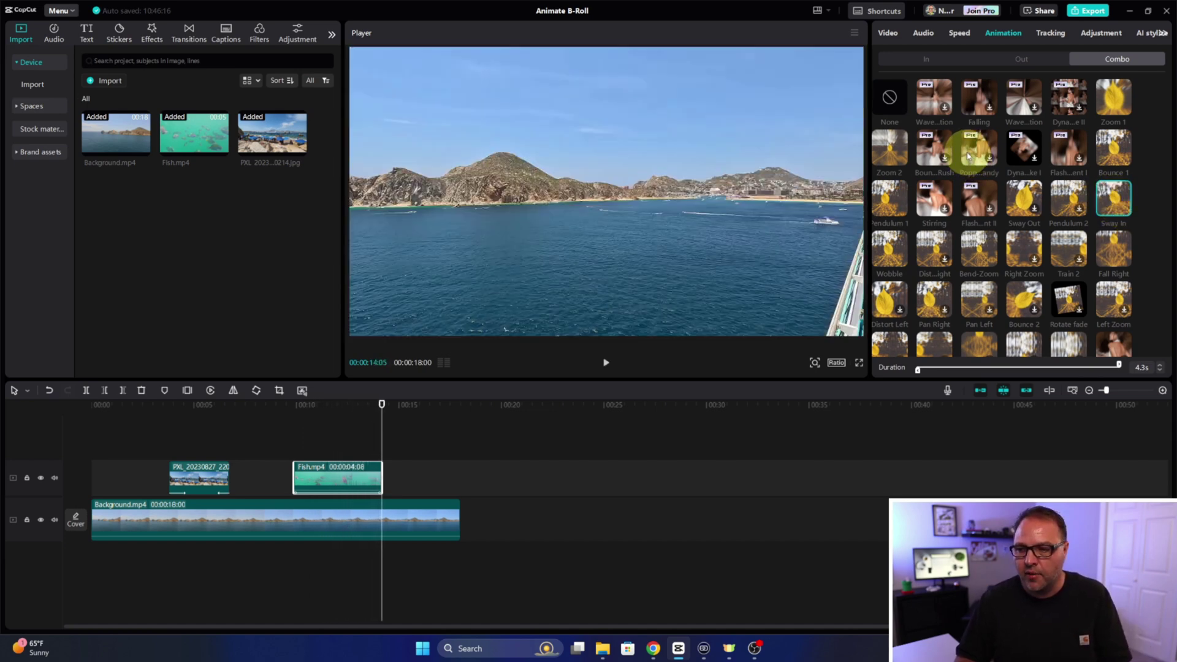
scroll(965, 160, down, 2)
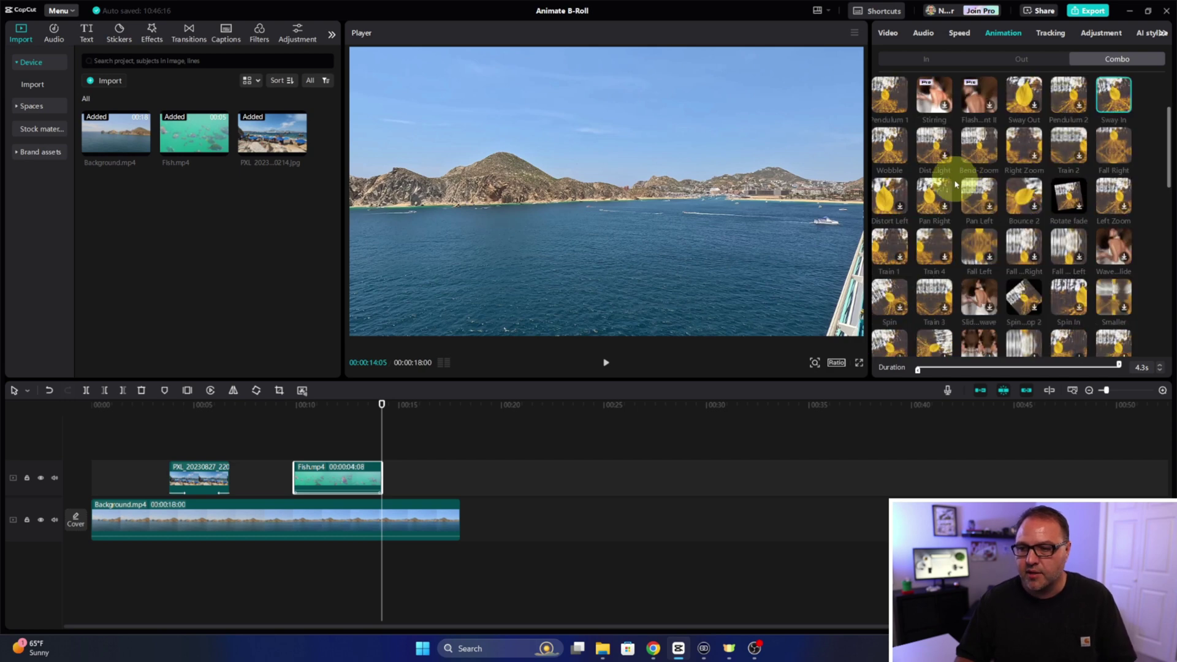
click(1067, 145)
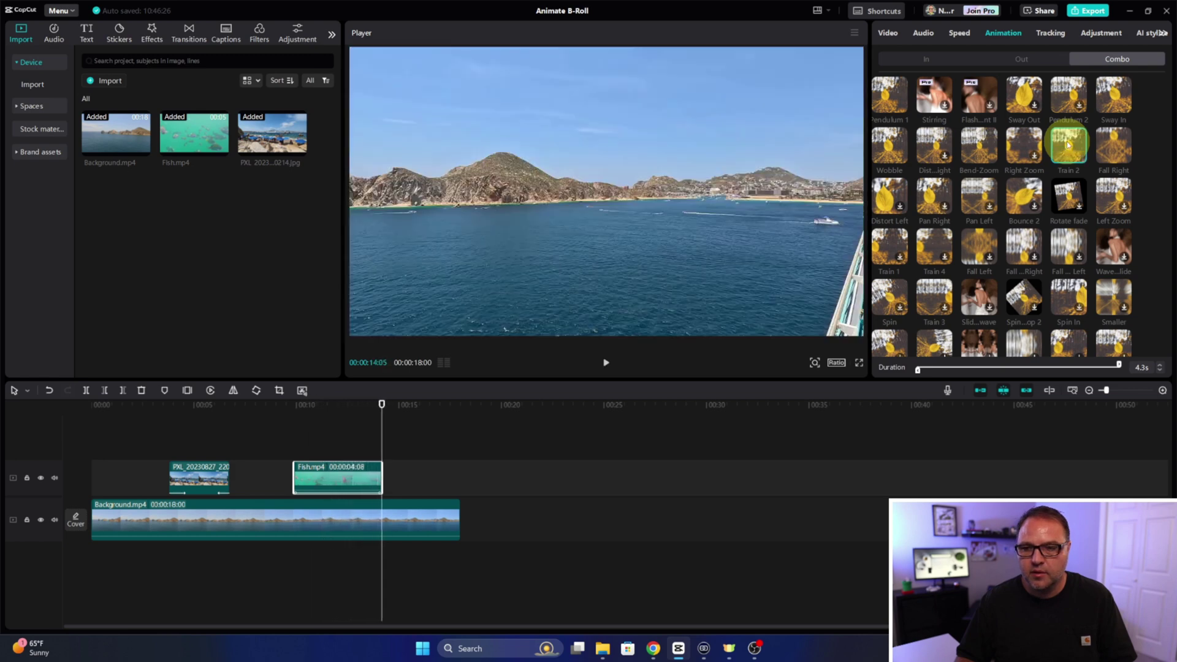
scroll(1066, 145, down, 1)
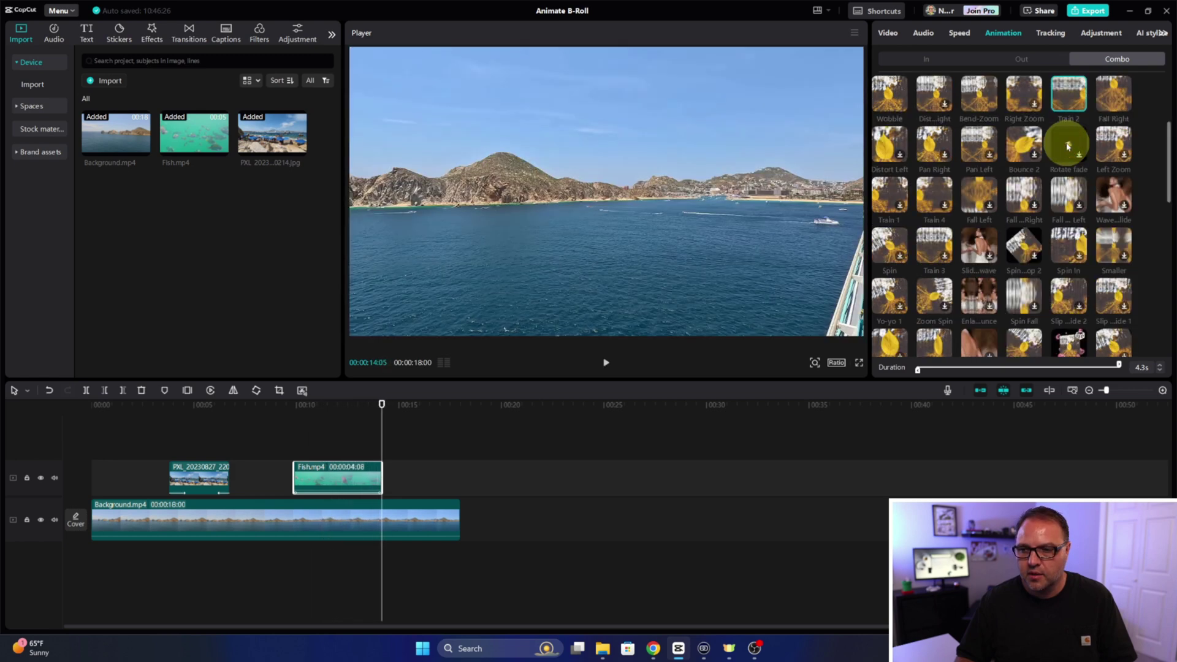
click(1117, 146)
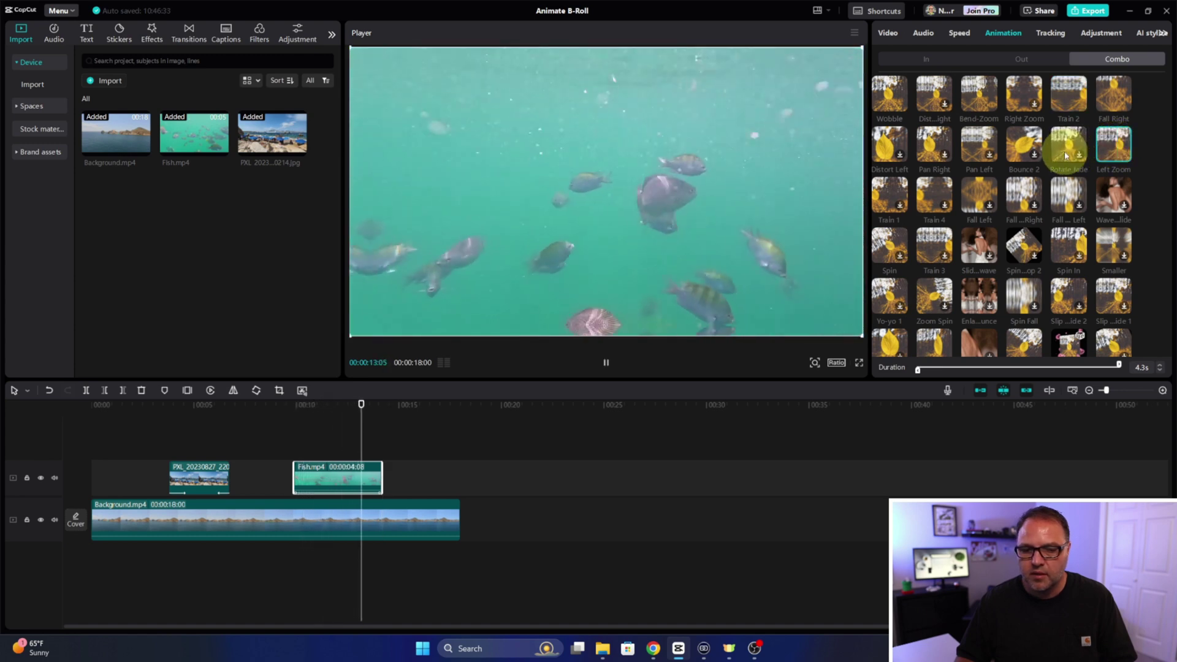
scroll(1062, 155, down, 4)
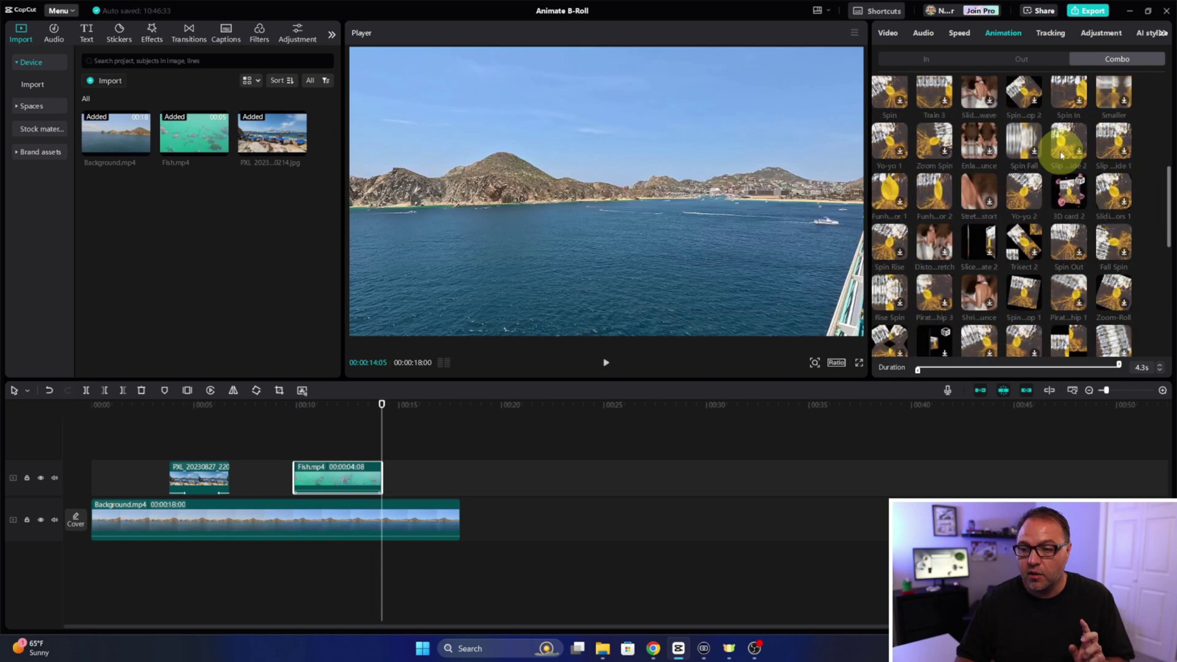
scroll(1062, 155, down, 1)
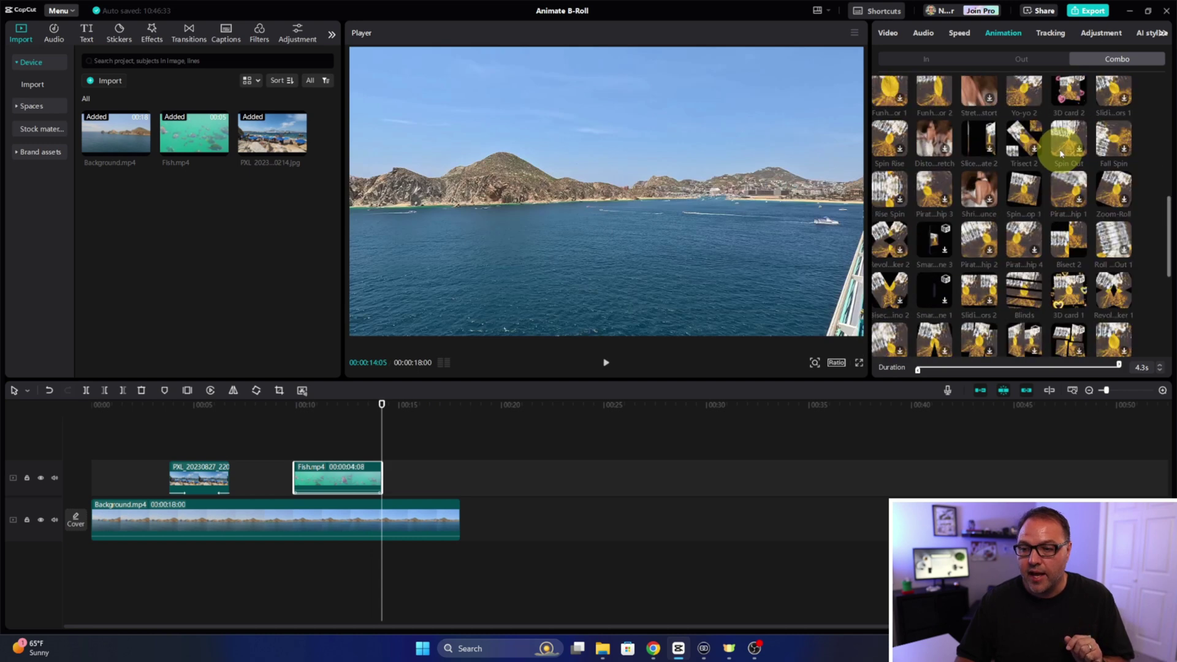
click(1035, 193)
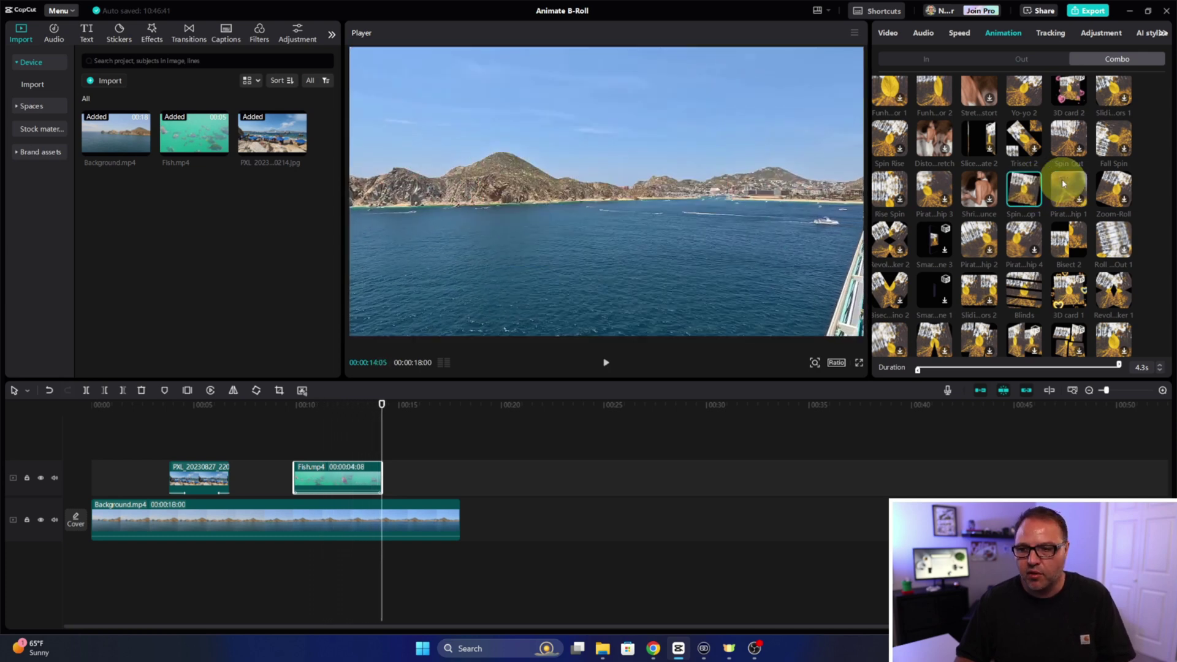
click(1023, 289)
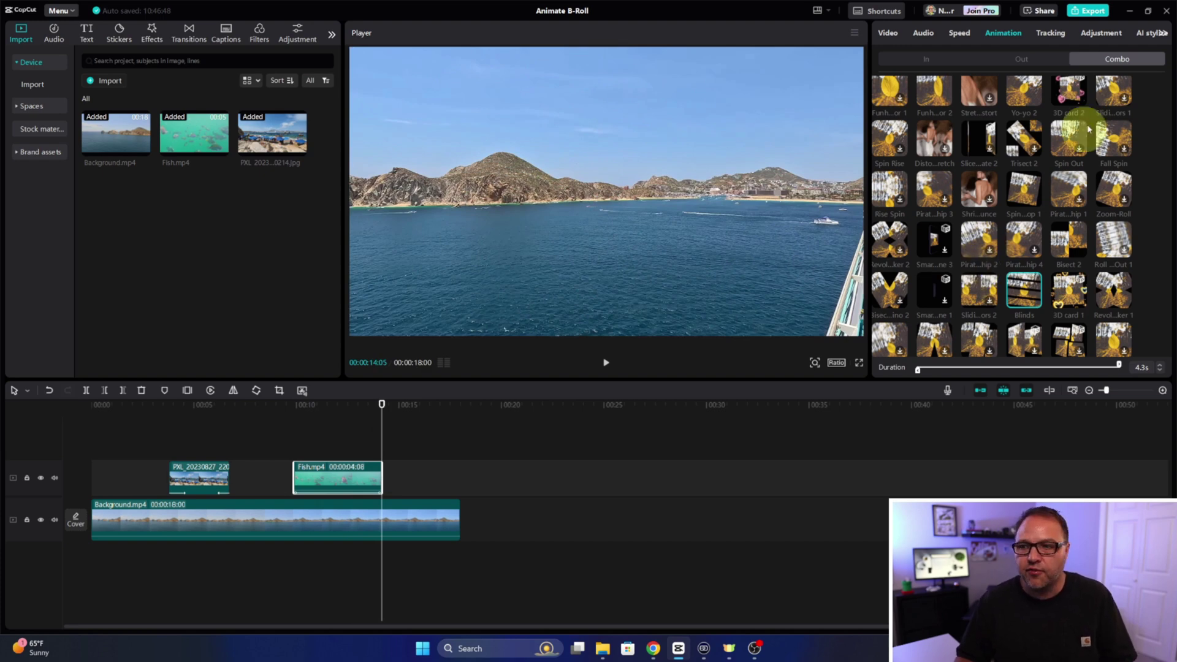
click(161, 407)
key(space)
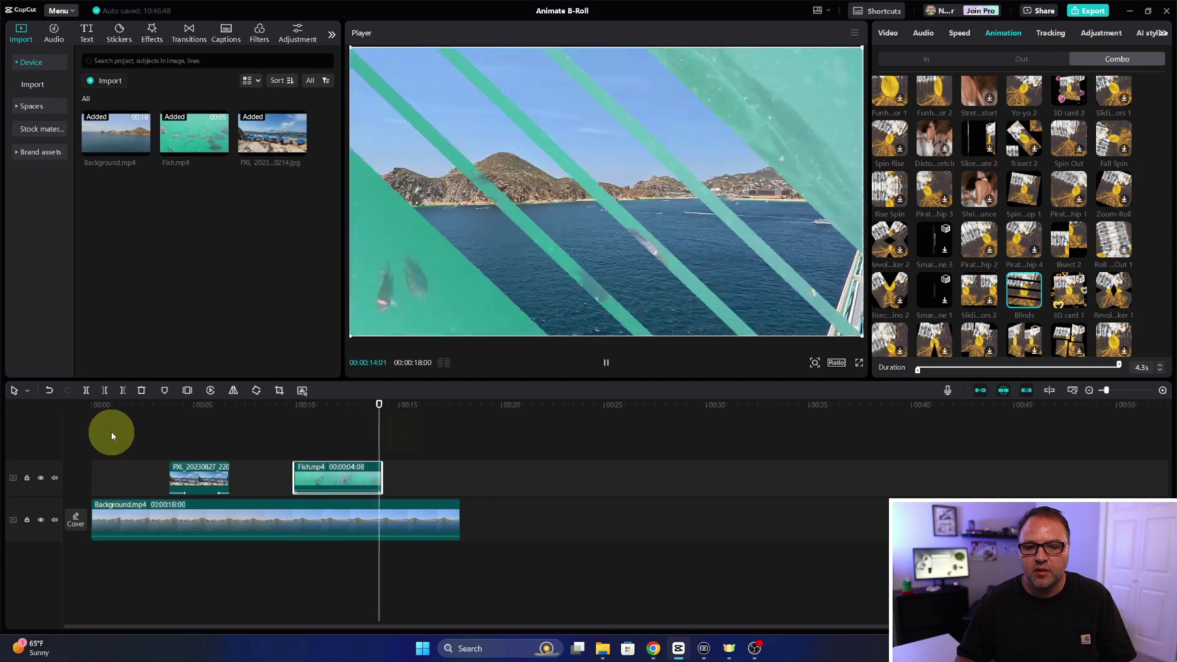
key(space)
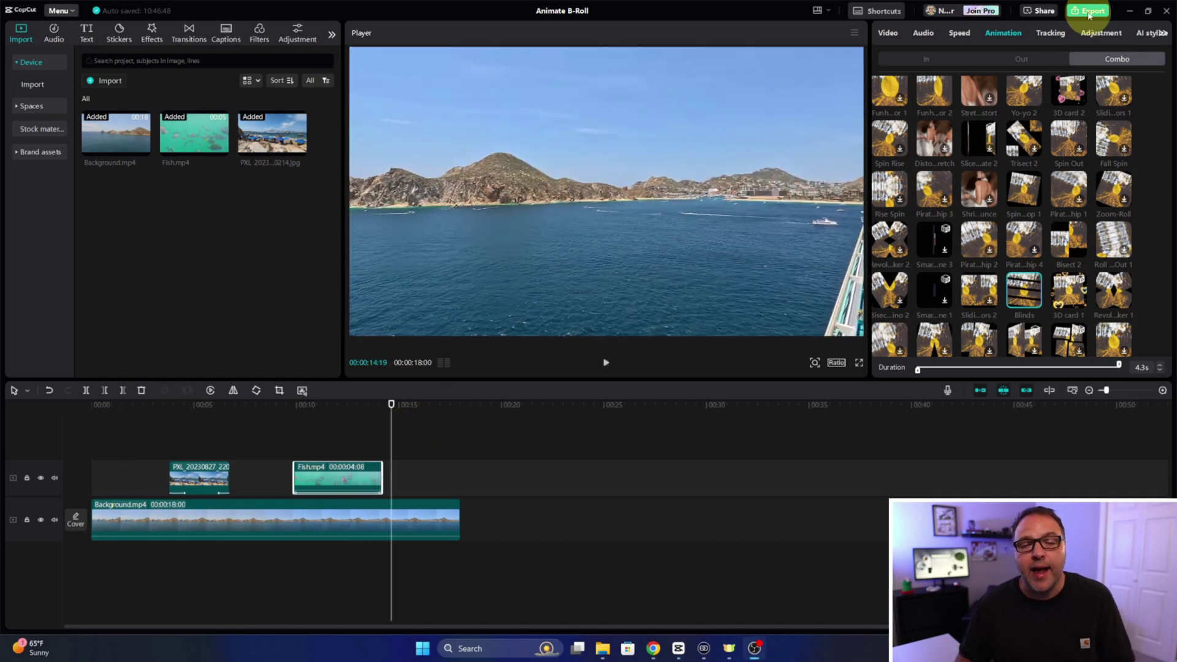